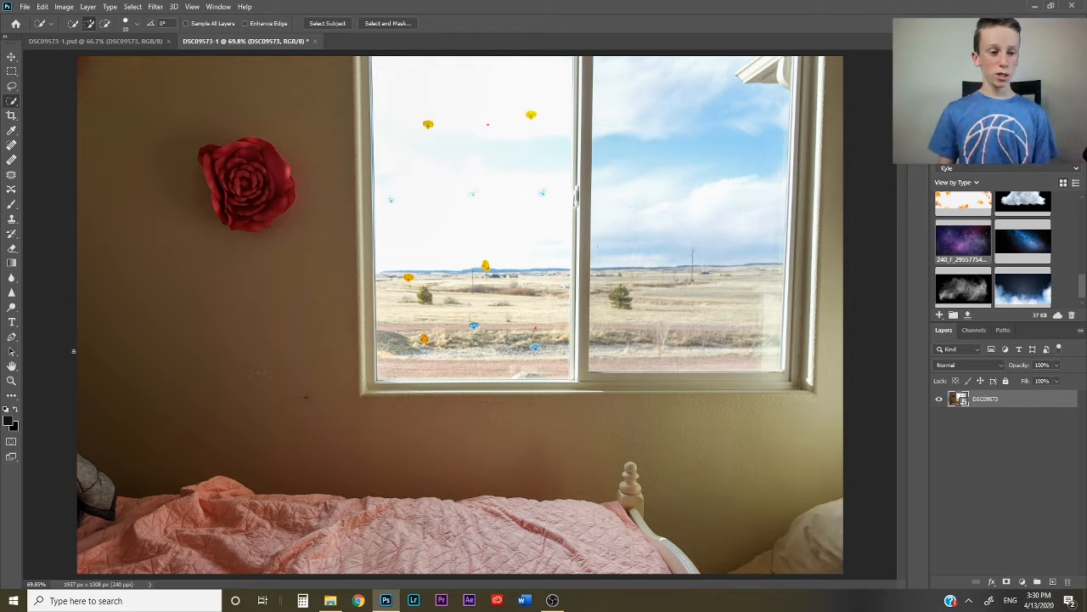
- Select both window panes in the room photo, invert the selection and add a layer mask that cuts out the outside view
click(11, 339)
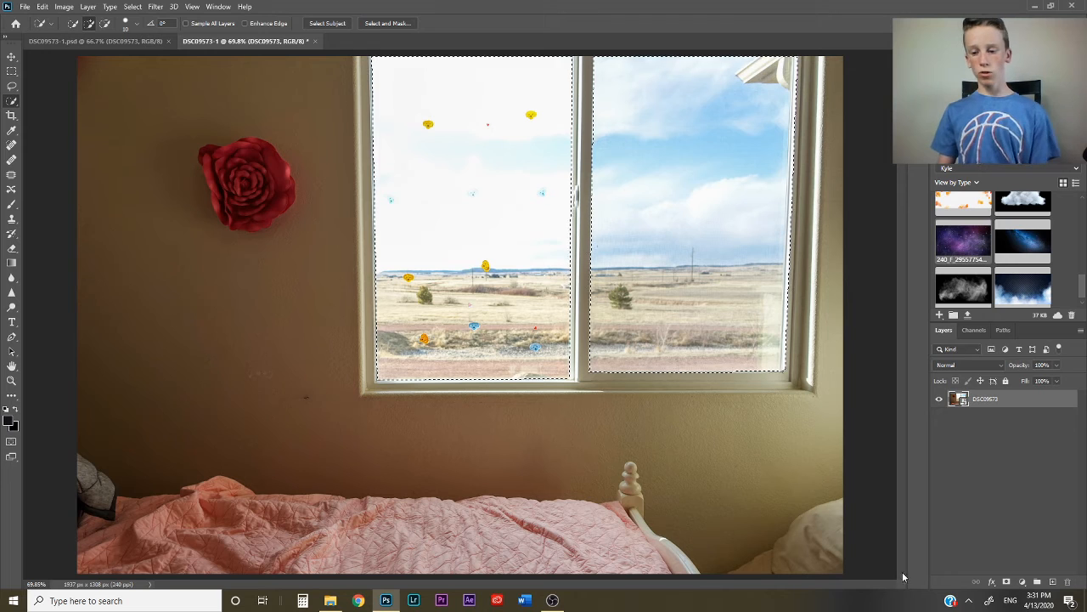
click(1007, 582)
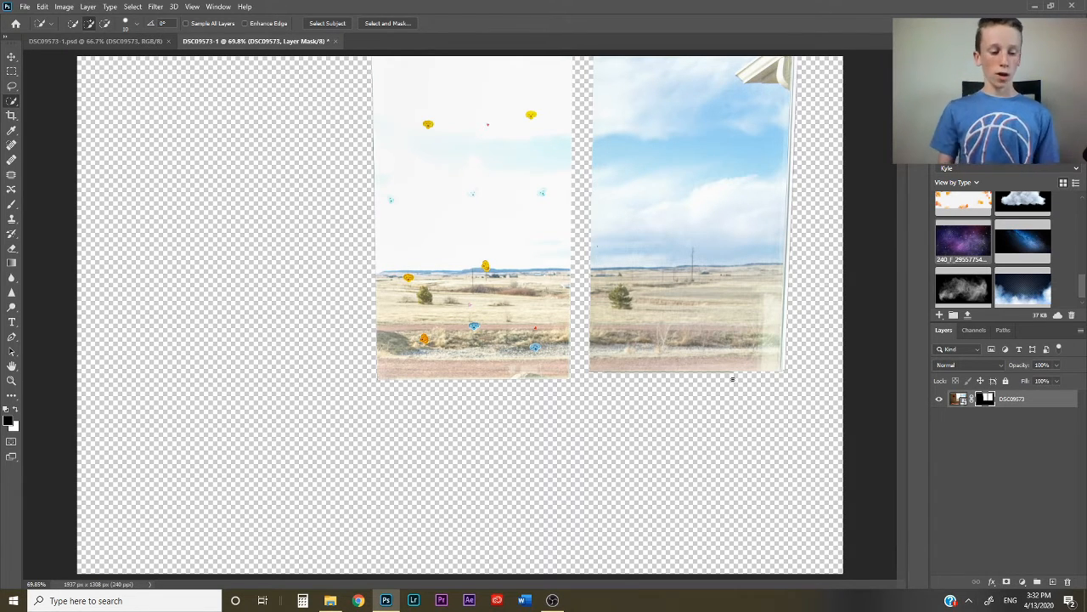
key(ctrl+z)
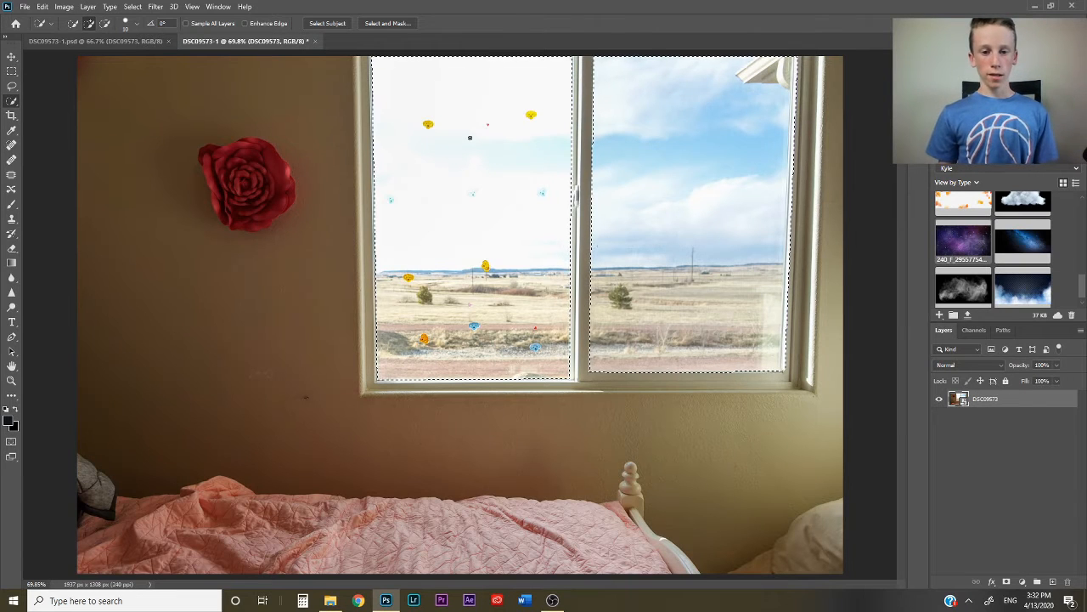
right_click(508, 168)
click(542, 180)
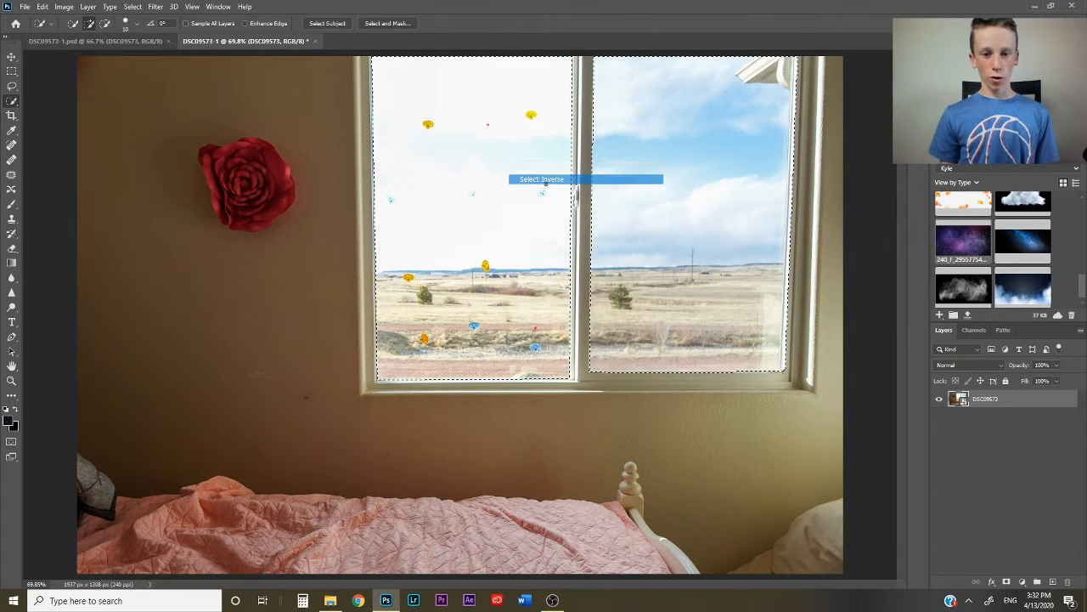
click(1005, 583)
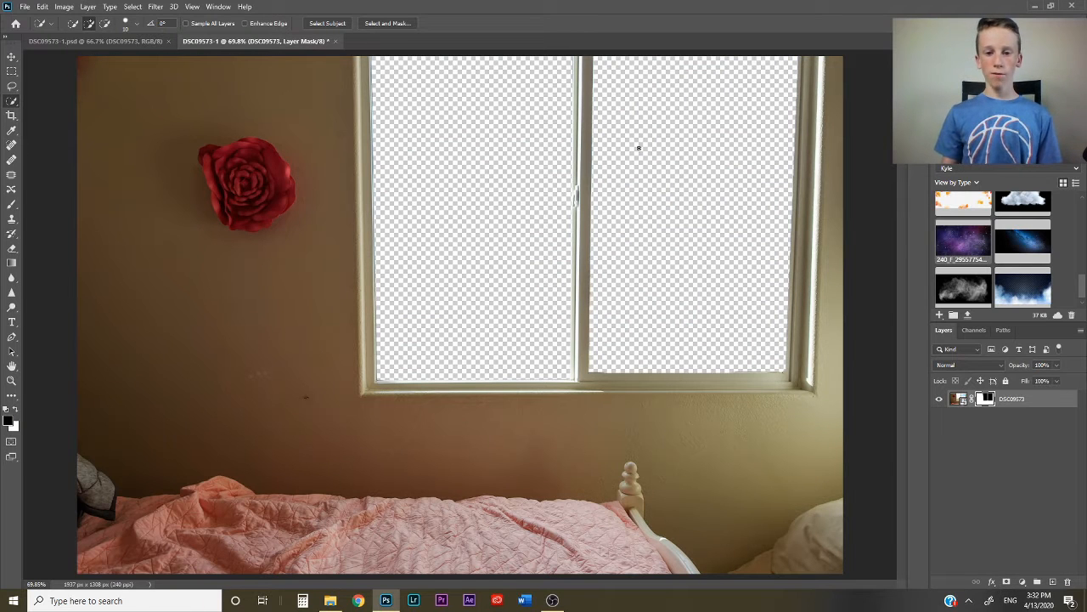
- Place the purple galaxy image at about 78% scale across the window's upper part and move its layer beneath the room layer
drag(949, 245, 670, 225)
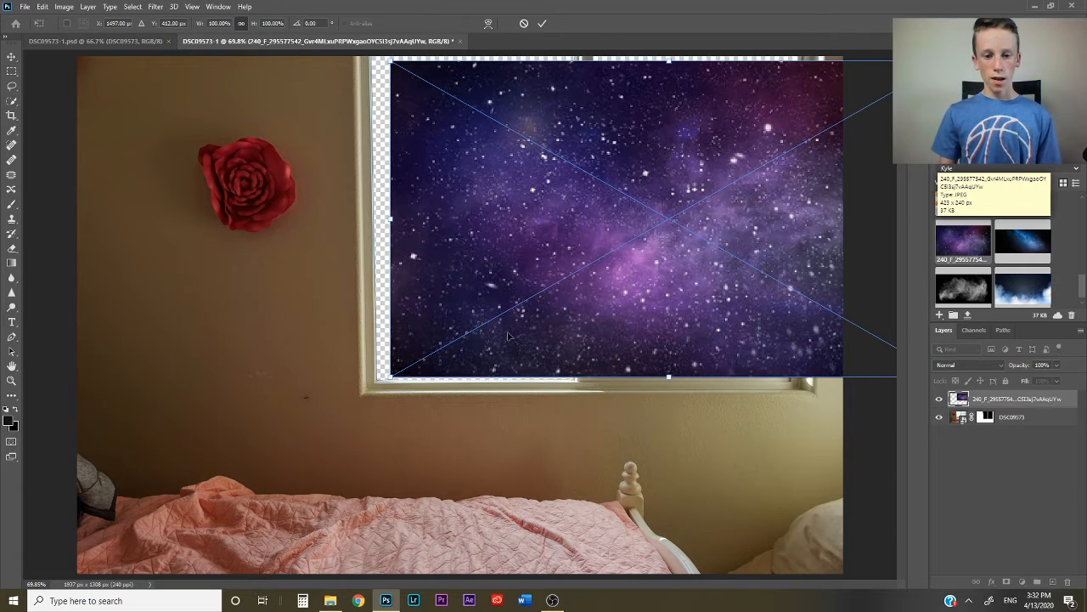
drag(393, 375, 546, 292)
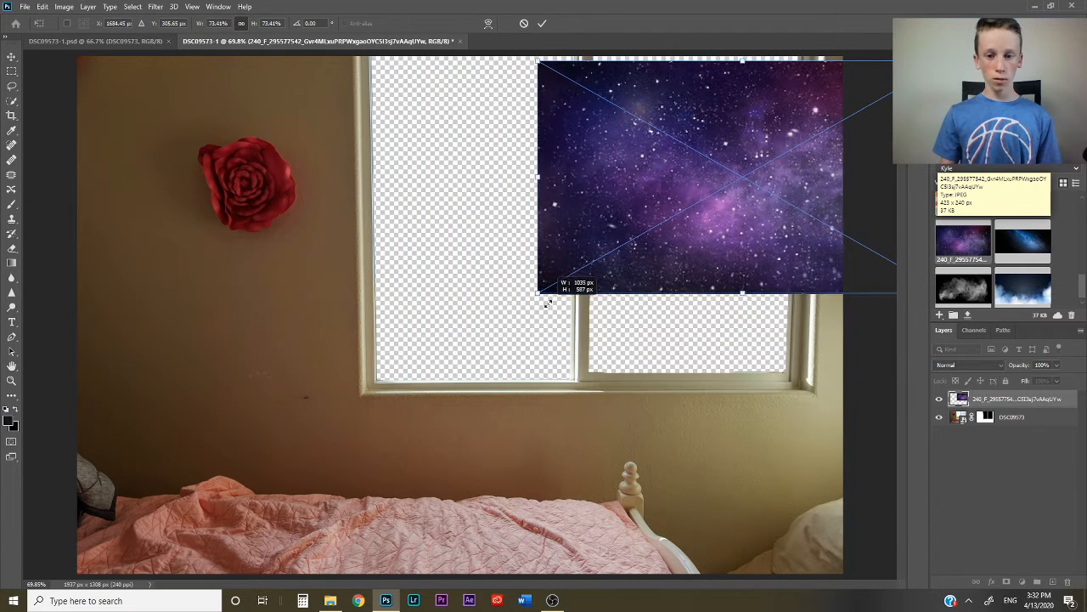
drag(726, 207, 573, 208)
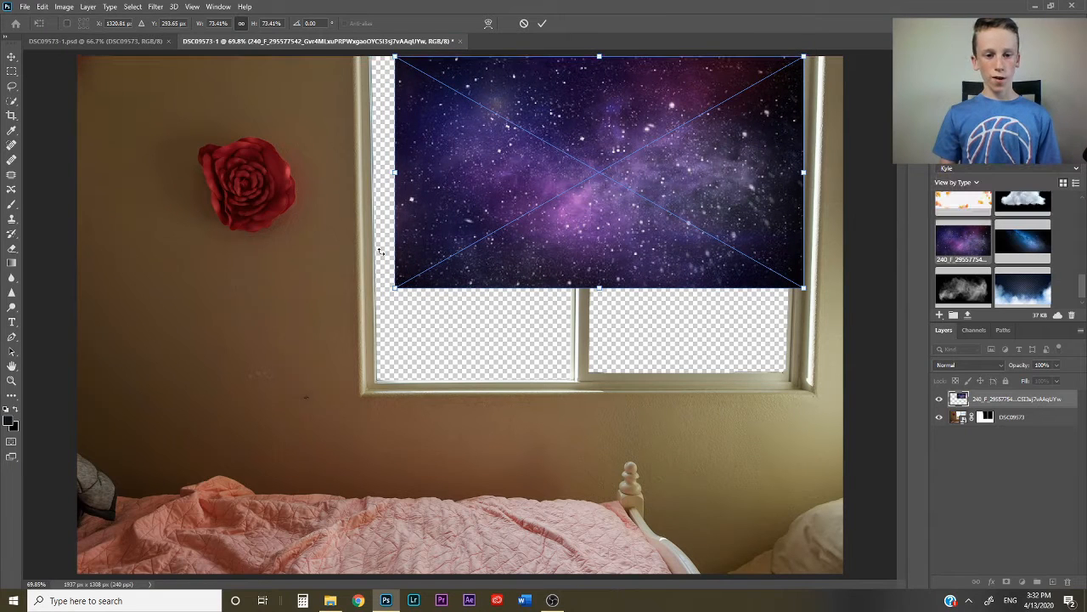
drag(417, 158, 370, 170)
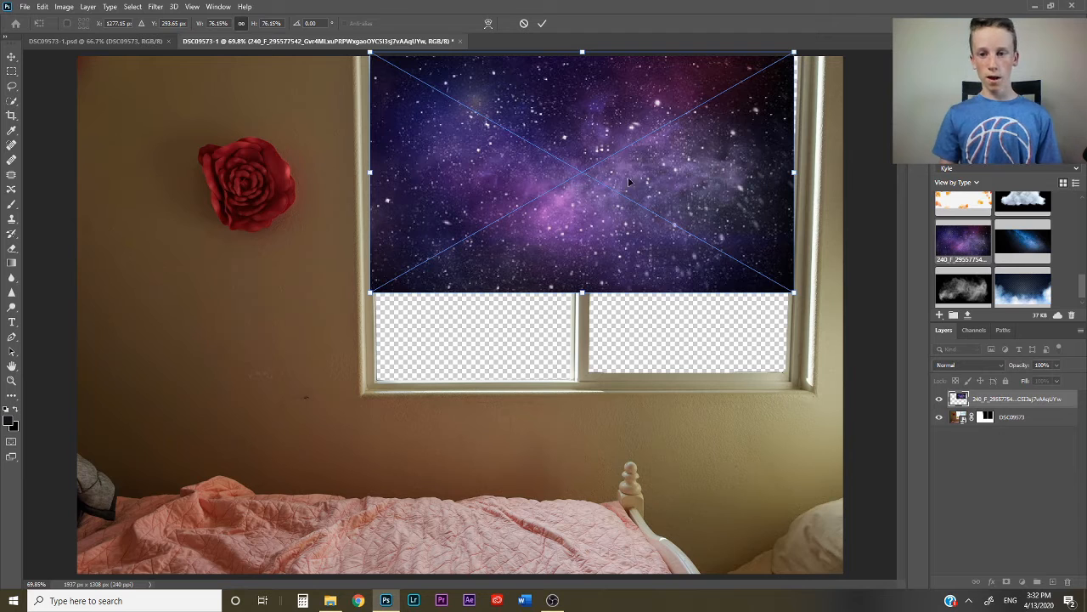
drag(791, 172, 806, 173)
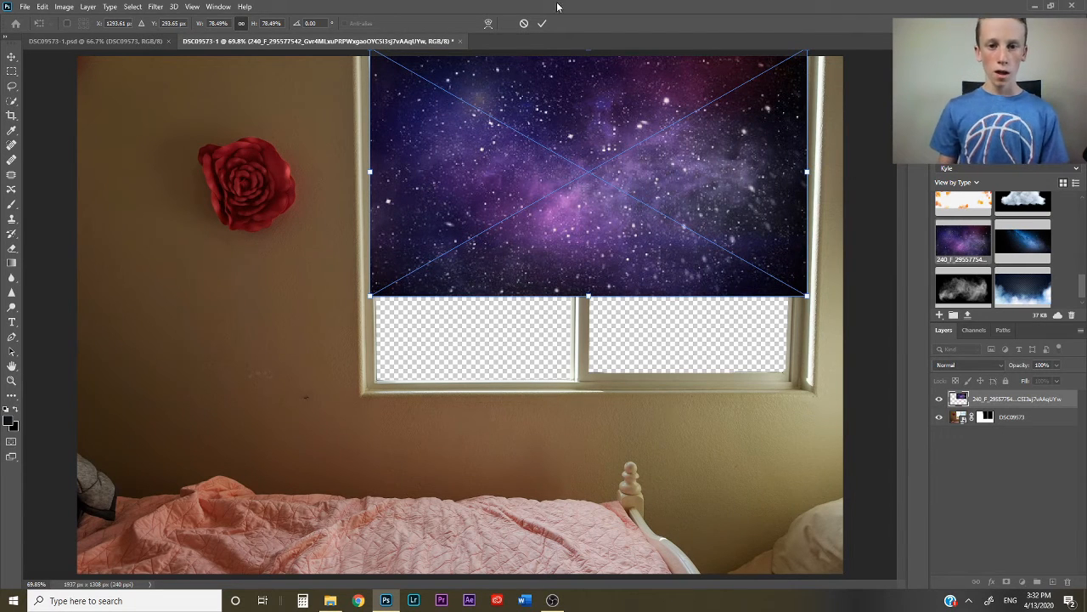
click(545, 25)
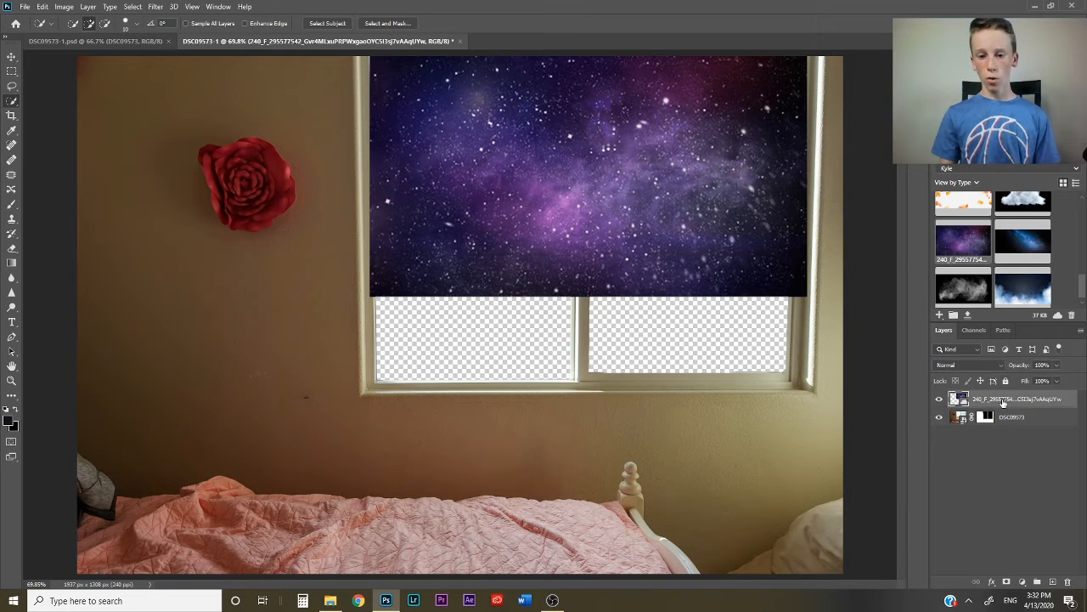
drag(1004, 403, 1009, 437)
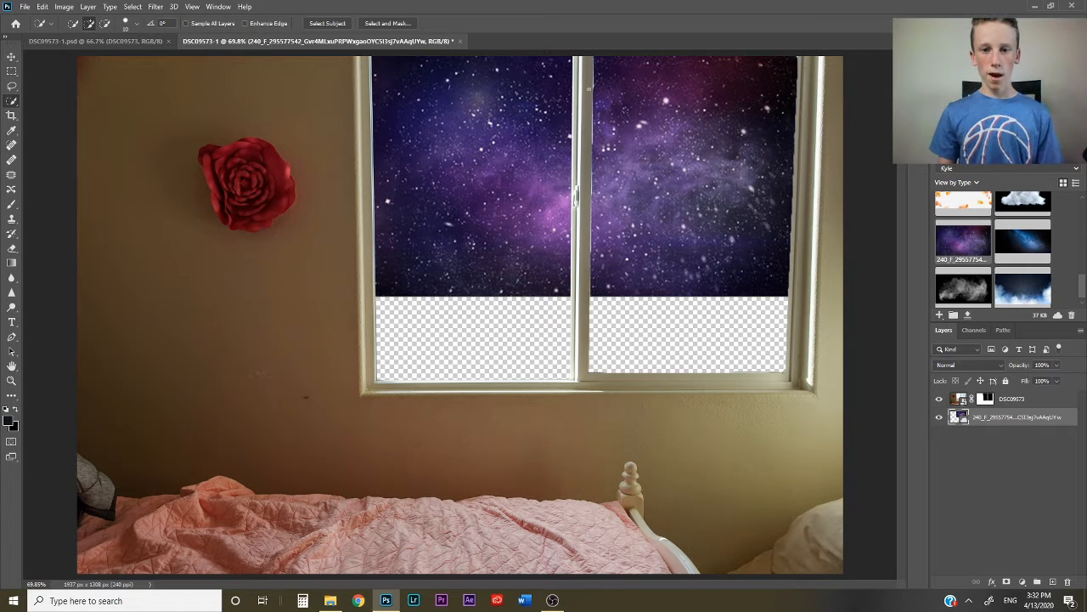
- Brush along the window's centre bar on the room layer's mask to clean up the frame edge
click(11, 380)
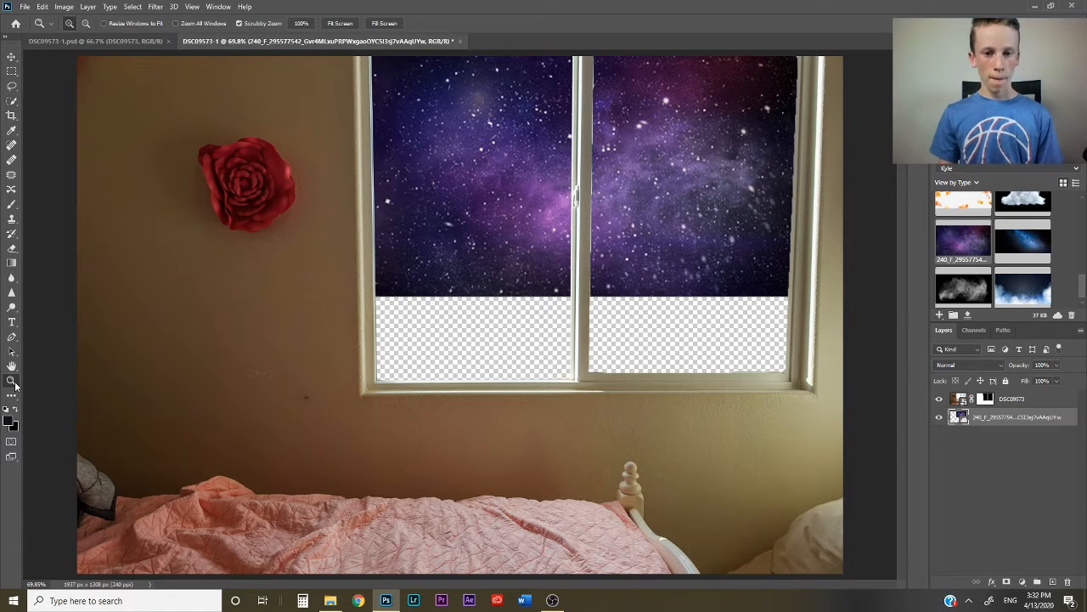
click(606, 129)
drag(638, 202, 607, 216)
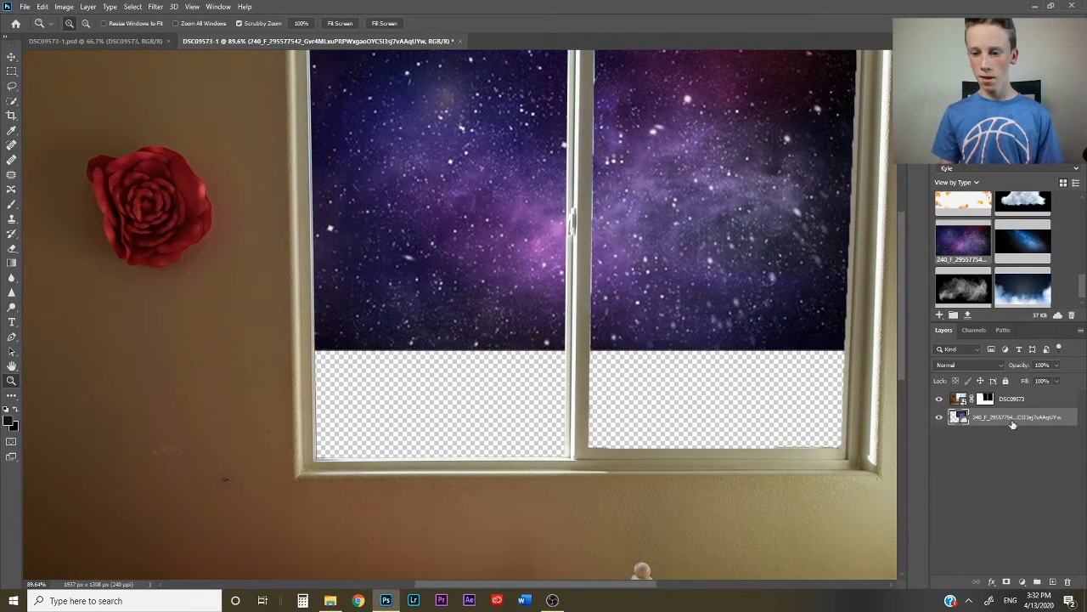
click(1029, 401)
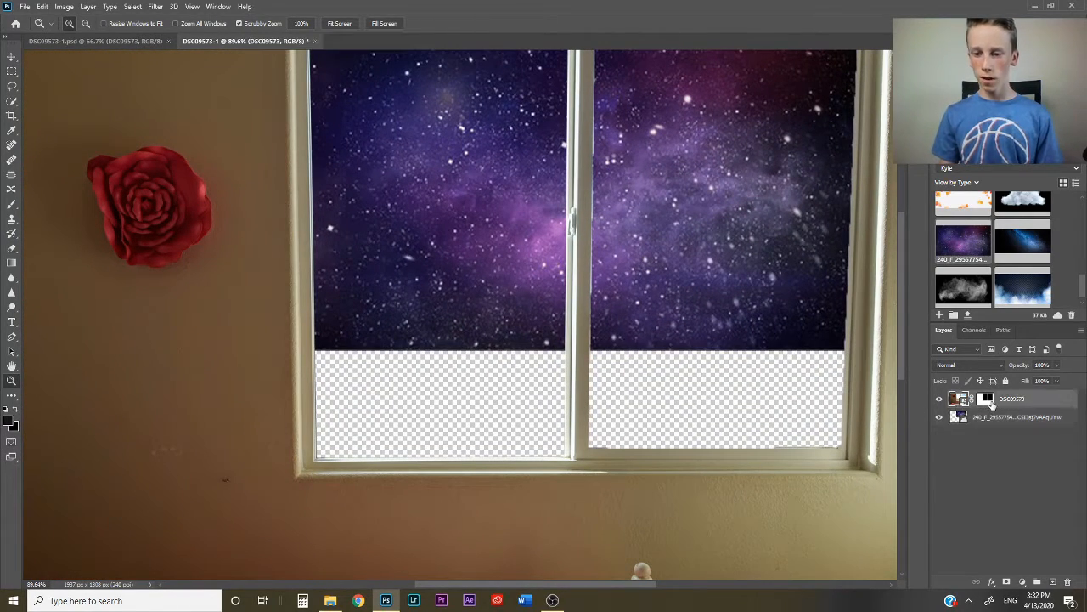
click(990, 403)
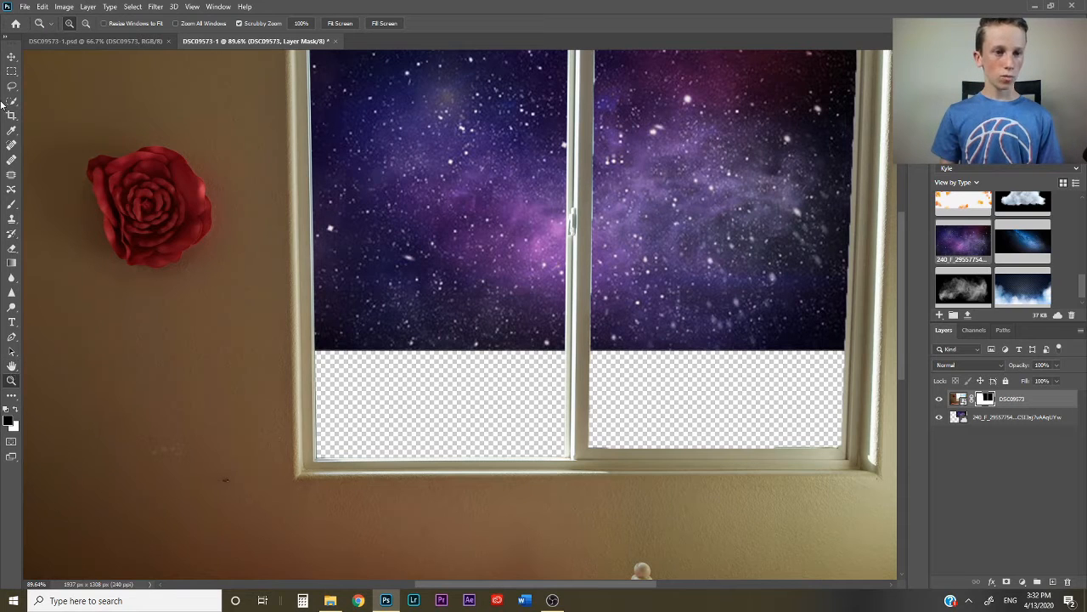
click(12, 205)
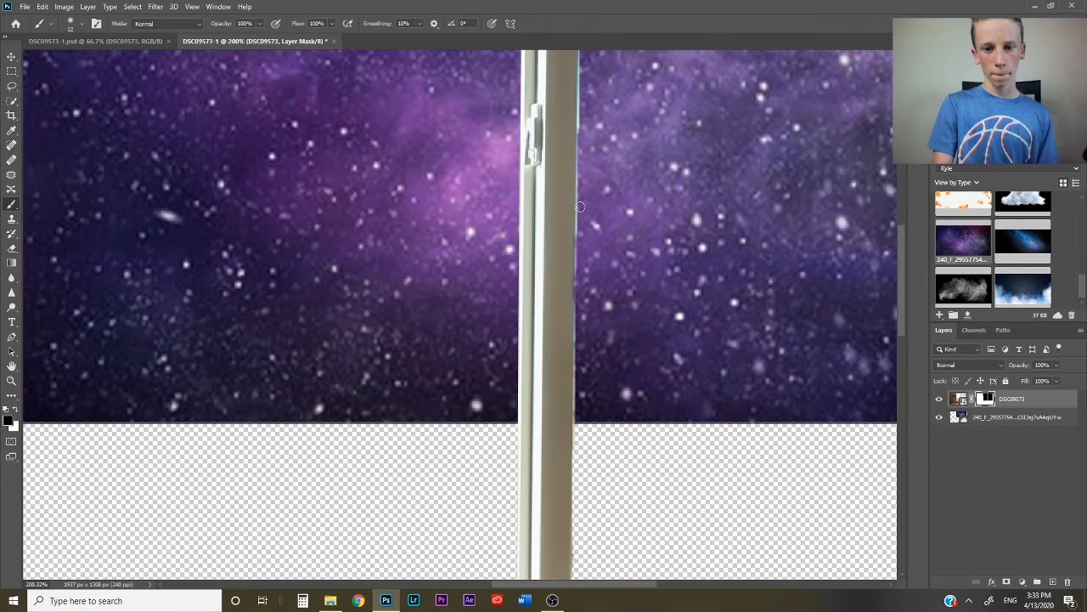
drag(580, 205, 580, 326)
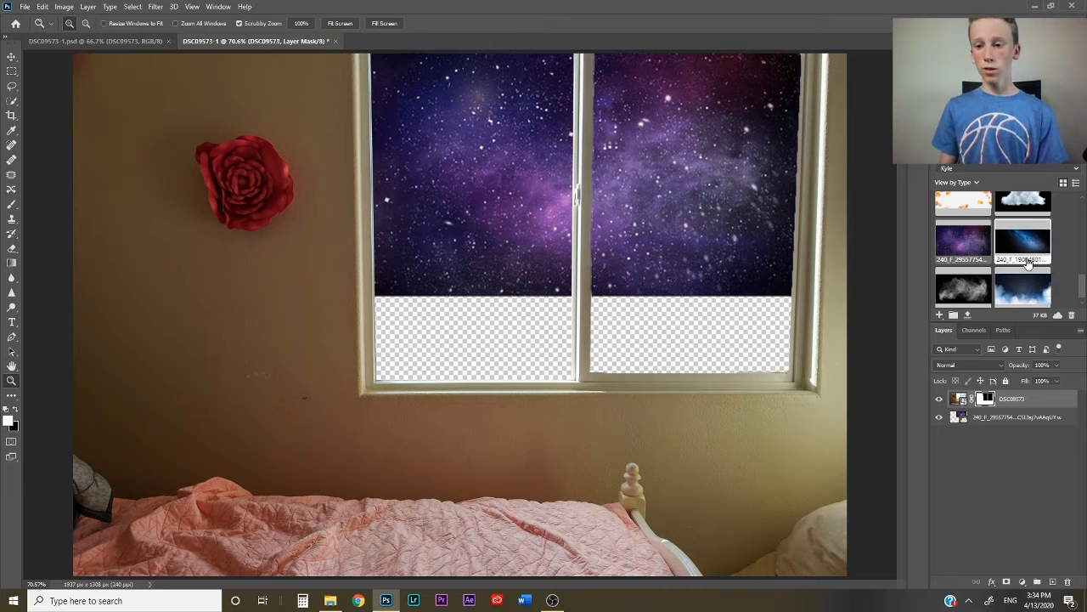
- Place the red rocky landscape image from the library and move its layer beneath the galaxy layer
scroll(1062, 250, up, 5)
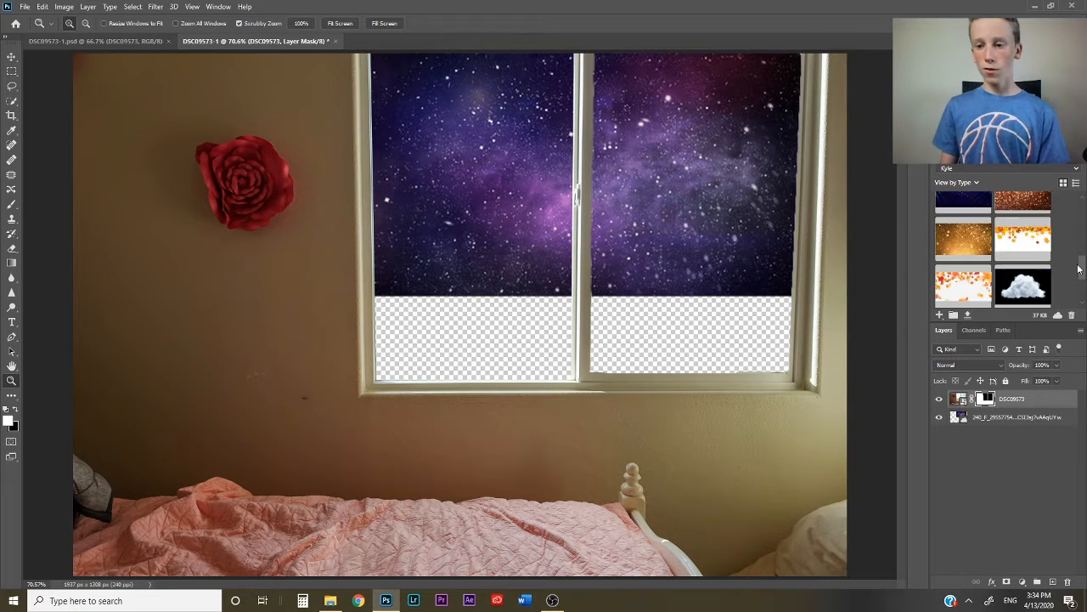
scroll(1053, 223, up, 2)
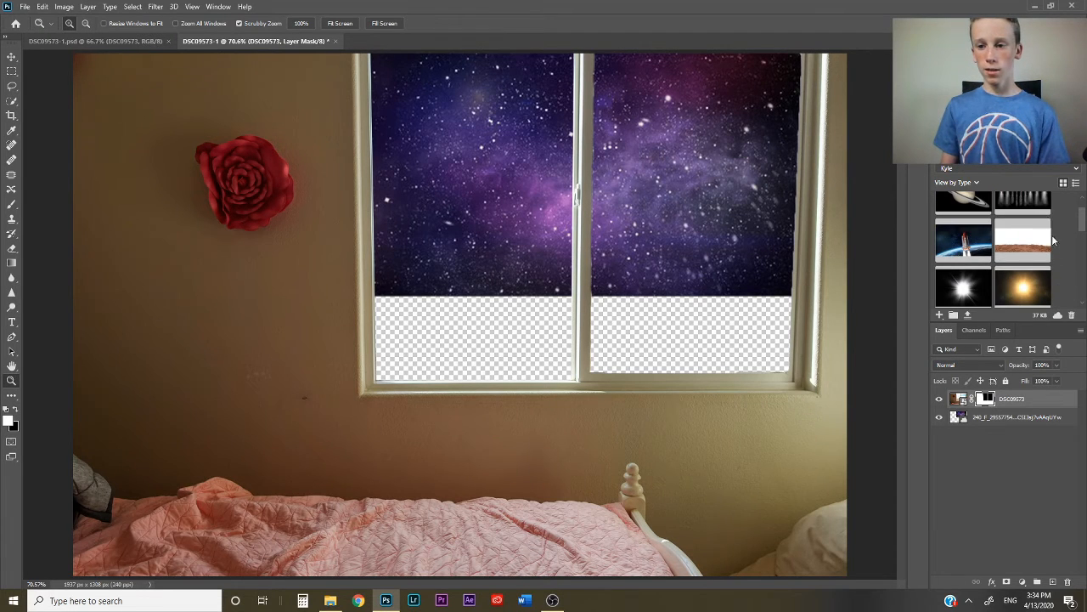
drag(626, 301, 611, 297)
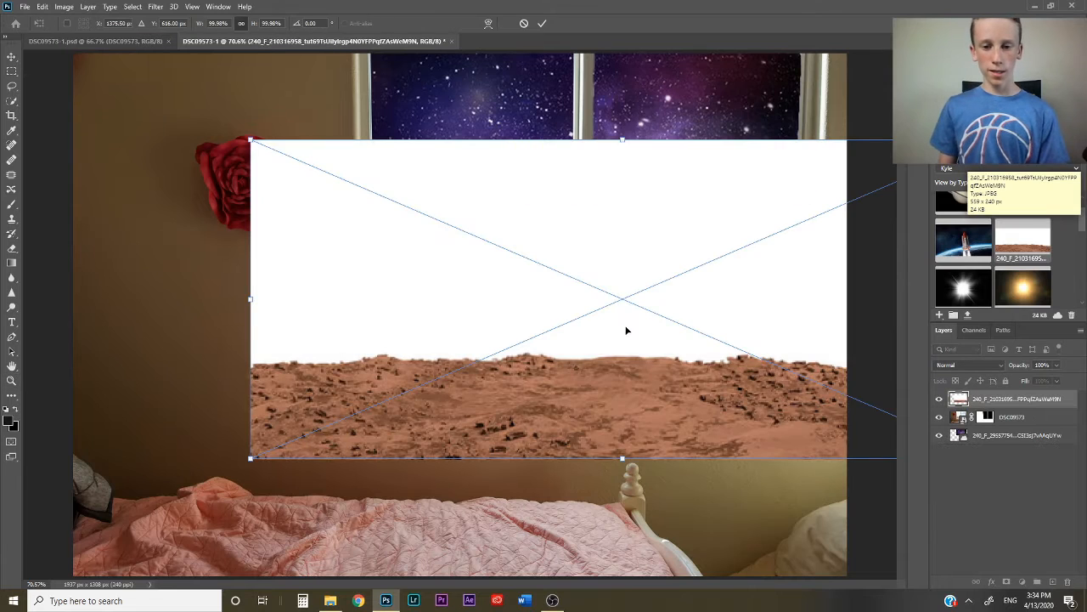
drag(1024, 399, 1030, 446)
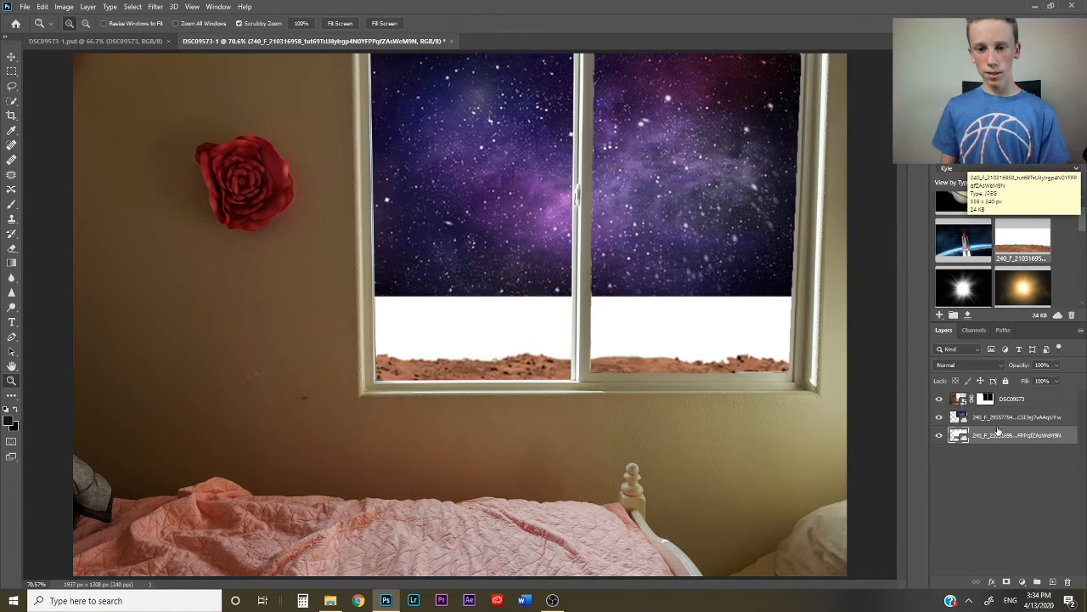
- Raise the landscape within the window and reorder the layers so it sits directly above the galaxy
click(11, 56)
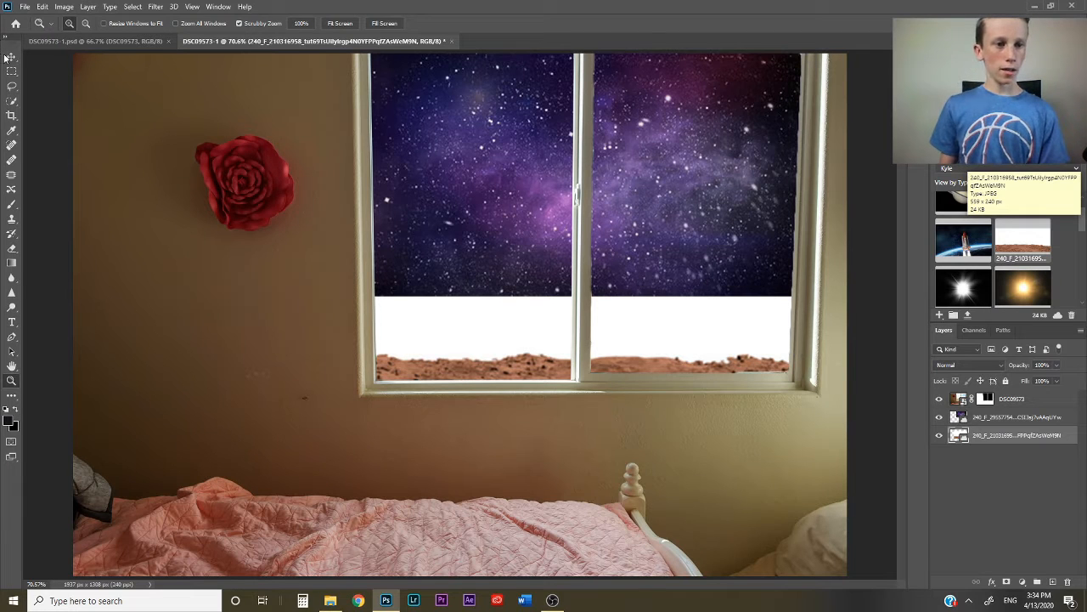
drag(467, 338, 477, 272)
drag(943, 420, 972, 443)
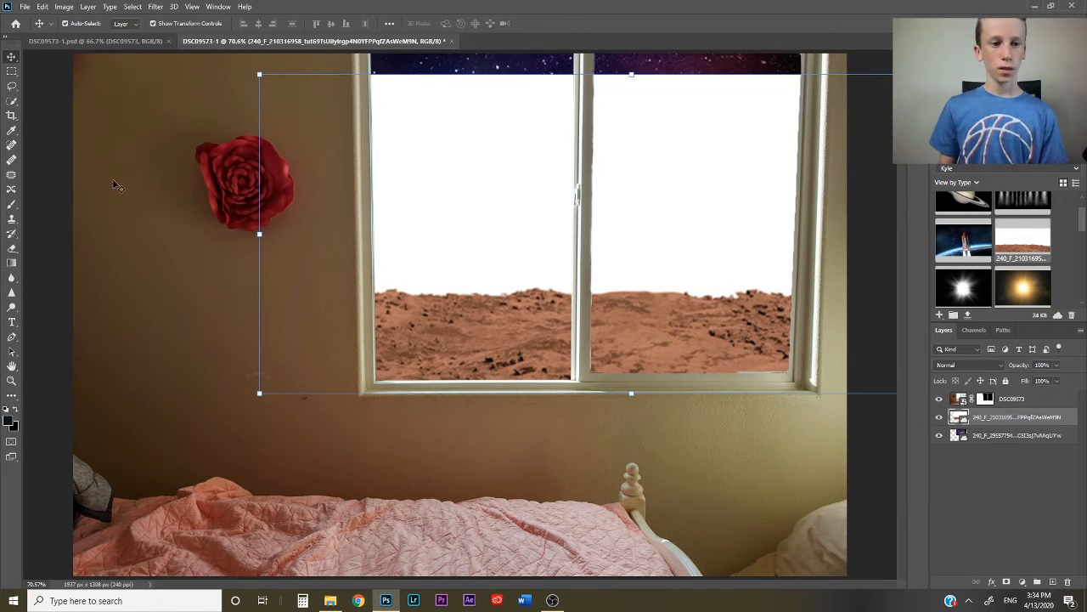
- Select the rocky ground with Quick Selection and add a layer mask that hides the landscape's white sky
click(11, 99)
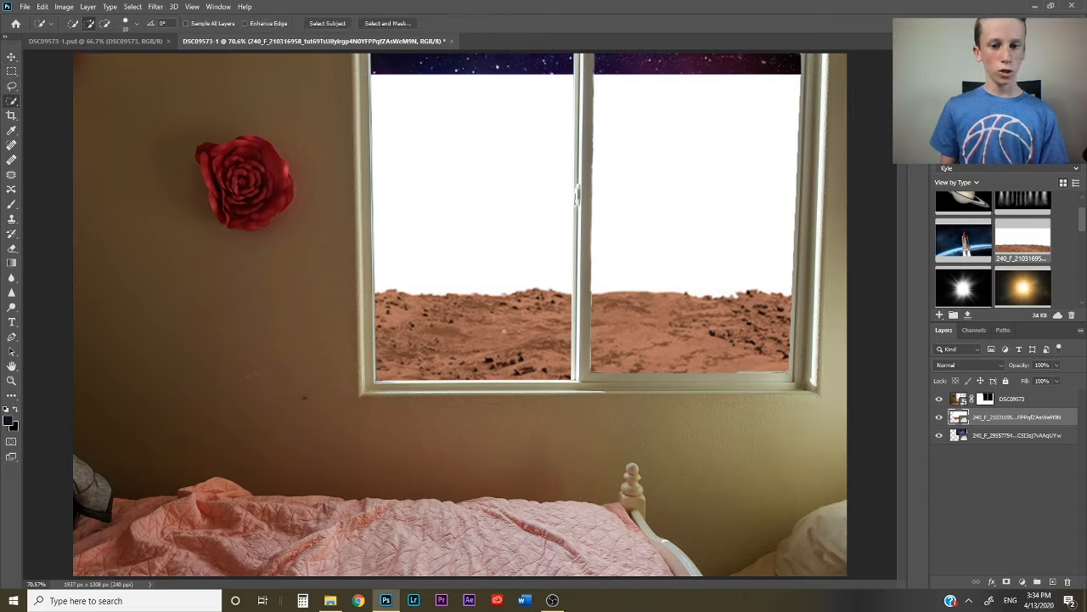
mouse_move(480, 328)
mouse_down()
mouse_move(522, 355)
mouse_move(557, 340)
mouse_move(643, 344)
mouse_up()
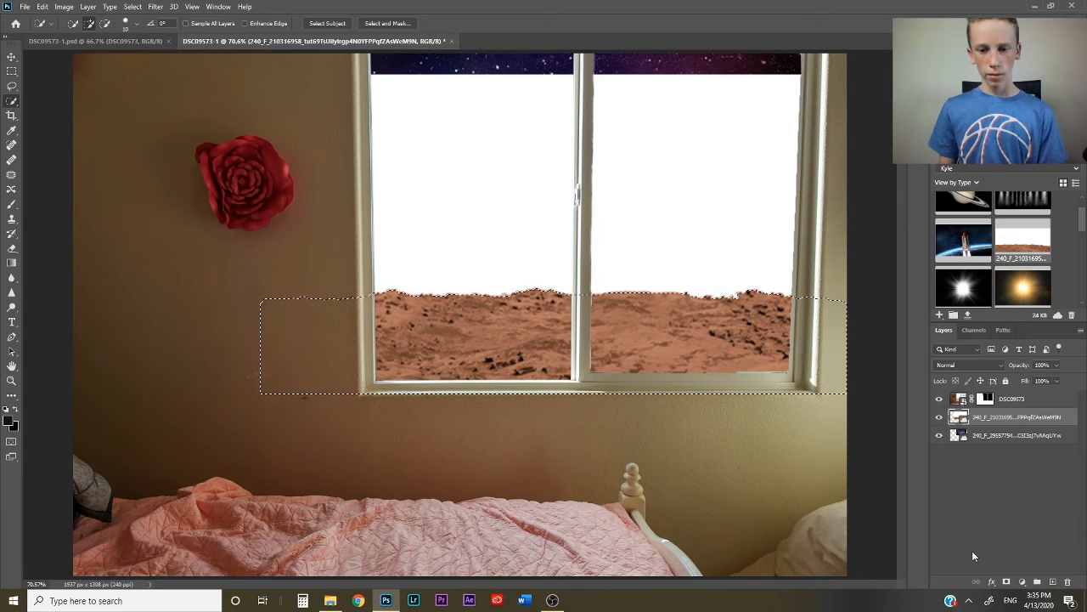
click(1008, 582)
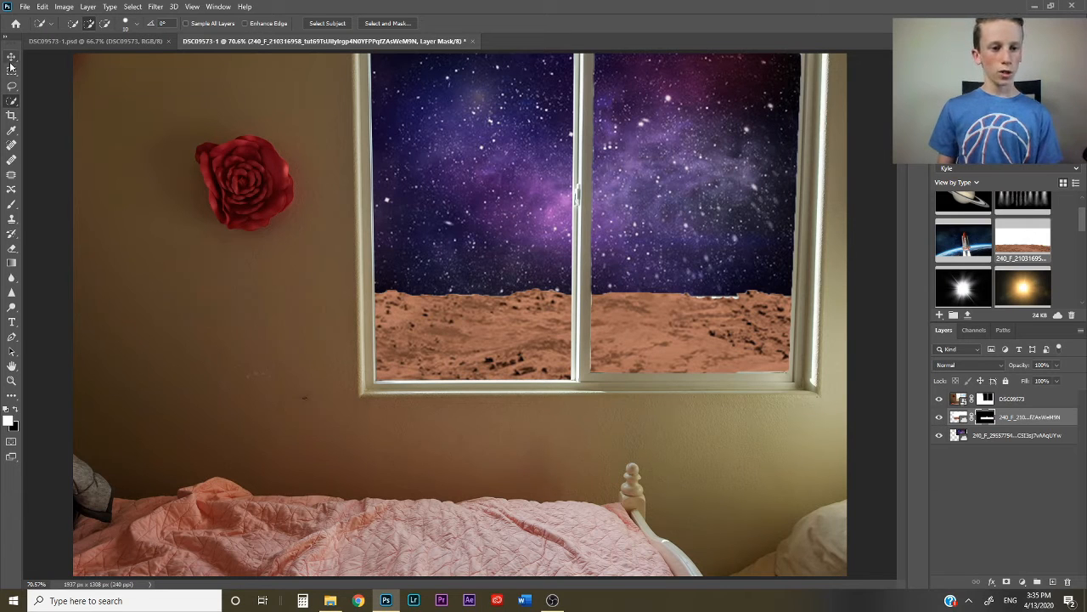
- Move the masked landscape slightly higher in the window and select the room layer
click(11, 380)
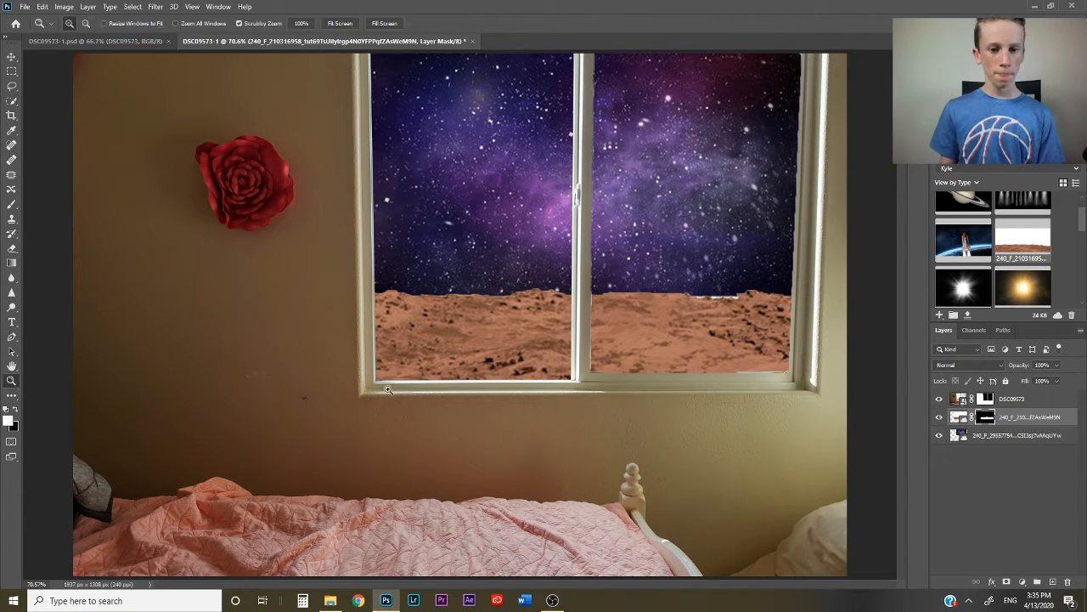
click(11, 56)
drag(496, 328, 496, 319)
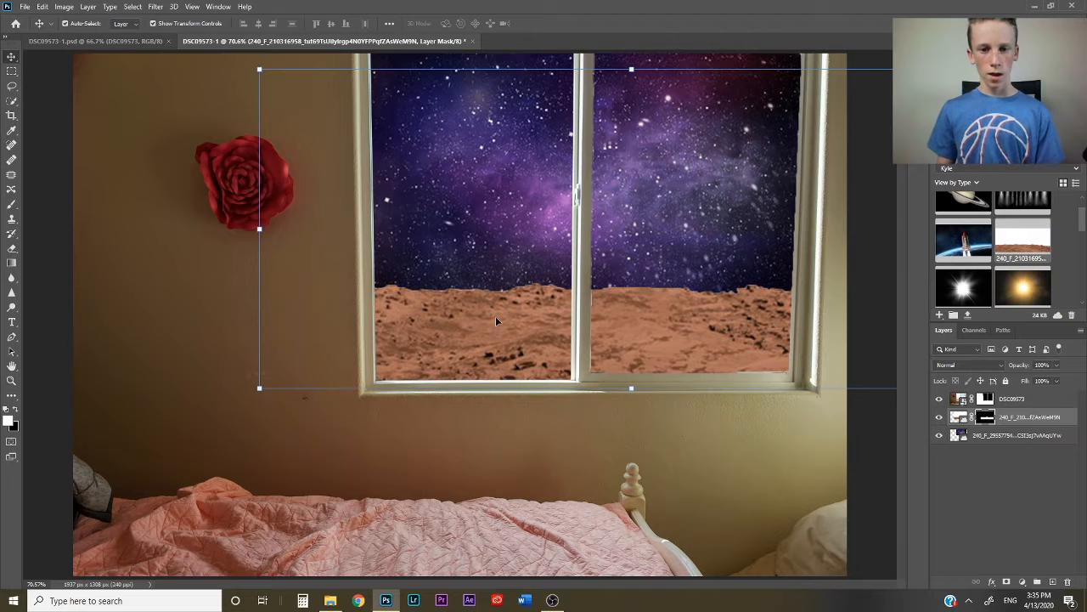
click(149, 395)
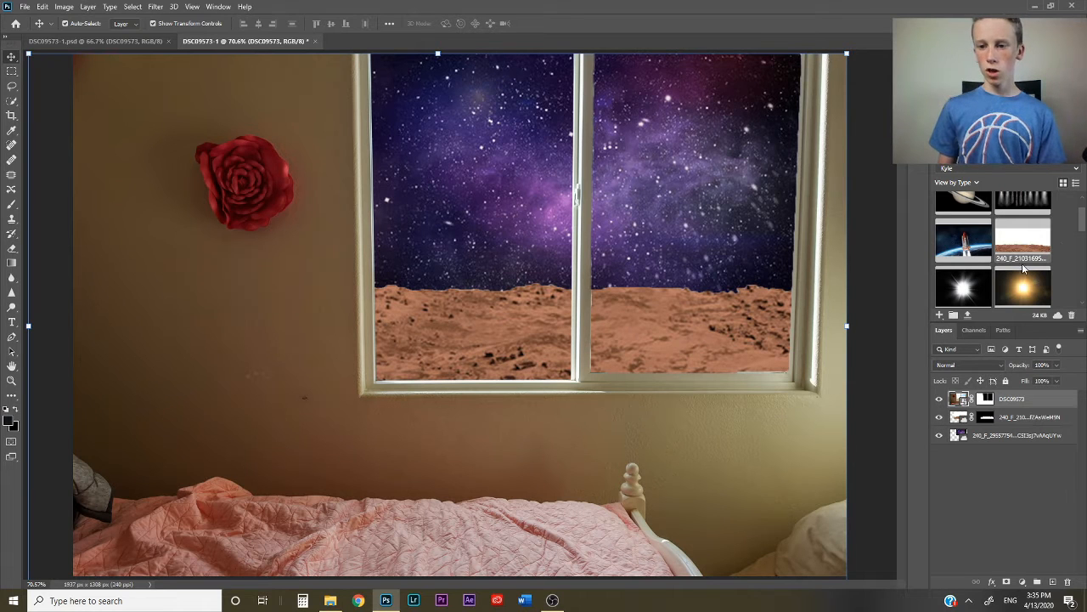
- Place the space shuttle image above the room layer, scaled to about 40% over the upper part of the left window pane
drag(976, 246, 468, 193)
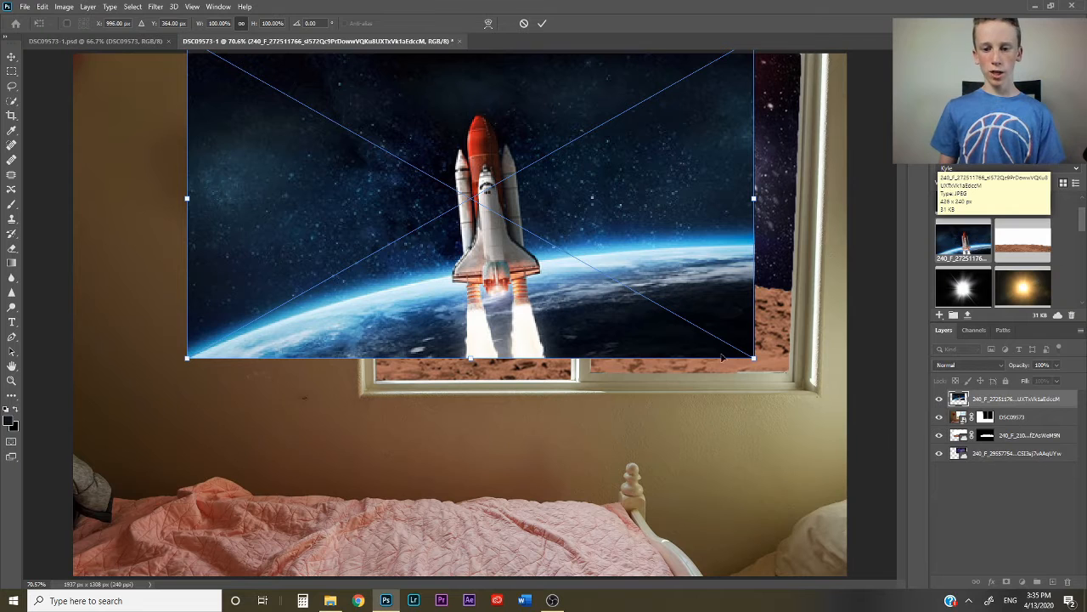
drag(754, 358, 492, 209)
drag(352, 136, 516, 192)
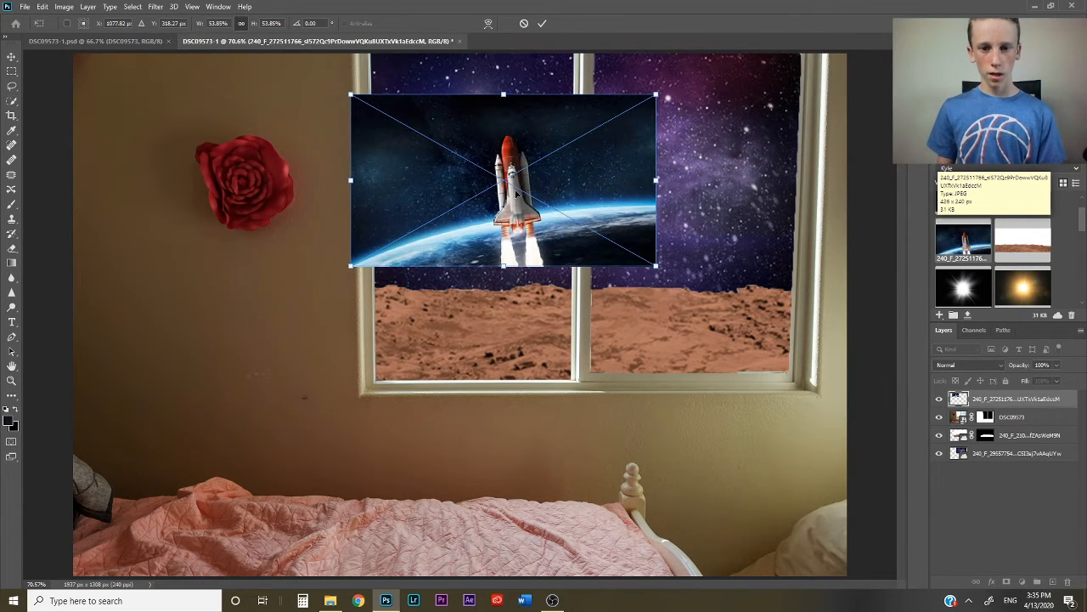
drag(644, 268, 561, 245)
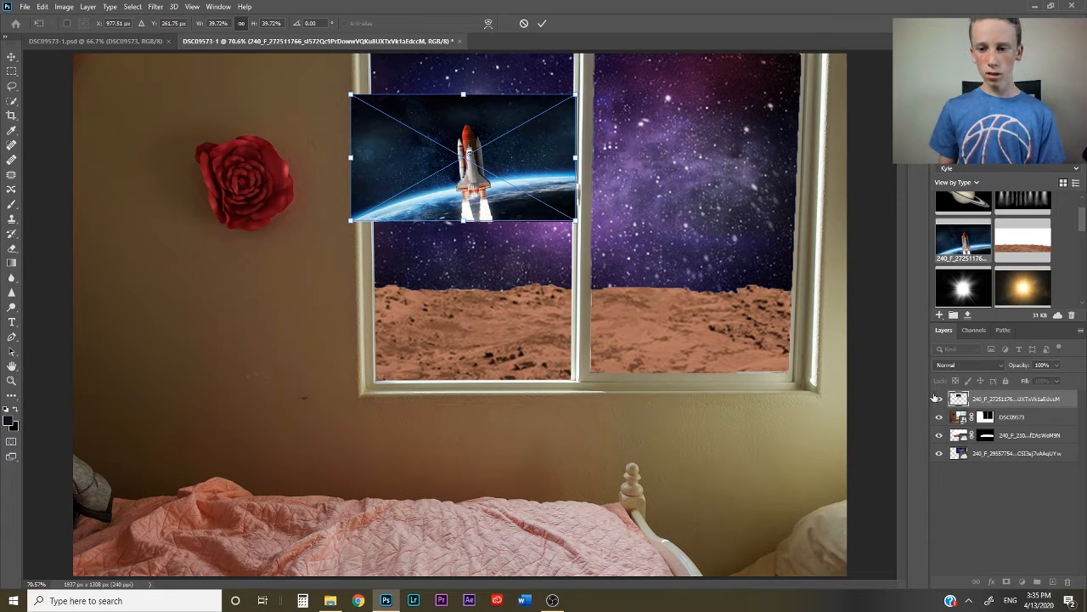
click(542, 24)
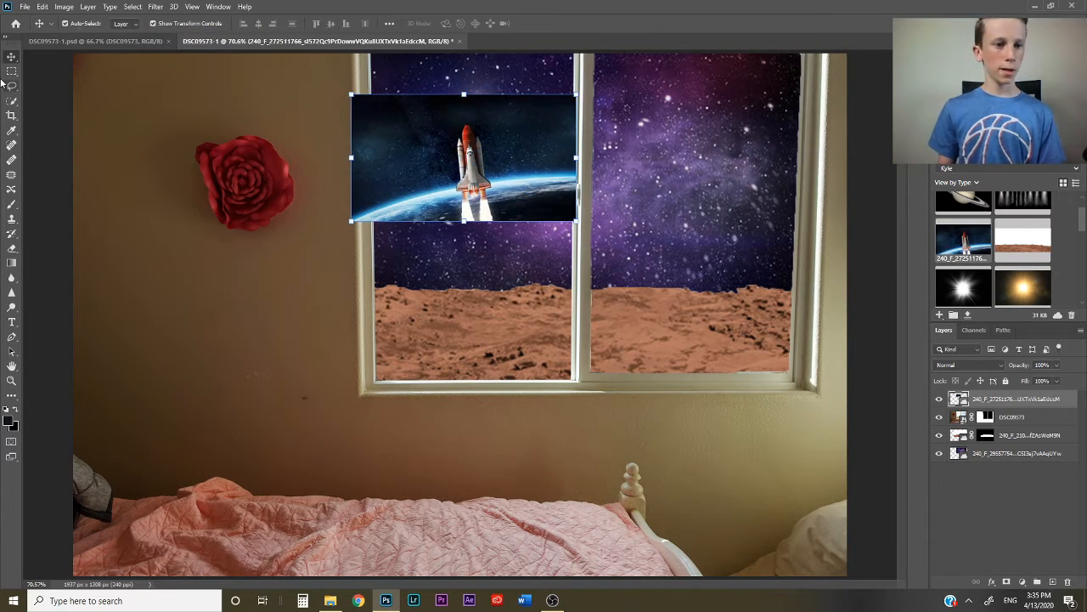
- Select the space shuttle with Quick Selection, leaving out its exhaust, and add a layer mask that hides the surrounding space background
click(11, 101)
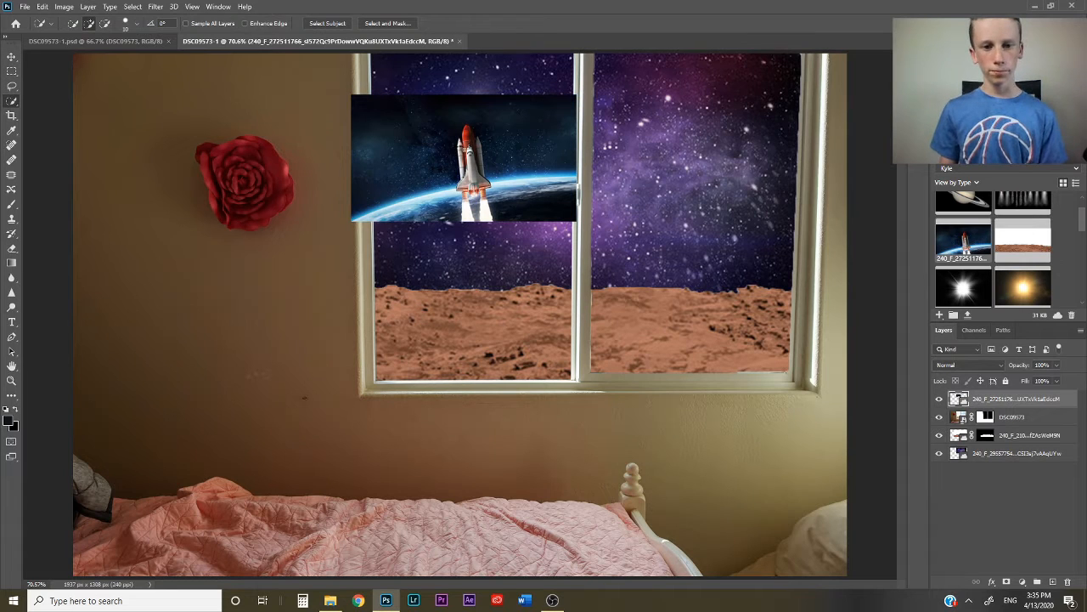
mouse_move(468, 150)
mouse_down()
mouse_move(474, 175)
mouse_move(493, 170)
mouse_move(556, 207)
mouse_move(536, 214)
mouse_move(507, 200)
mouse_up()
key(z)
drag(395, 88, 415, 109)
key(w)
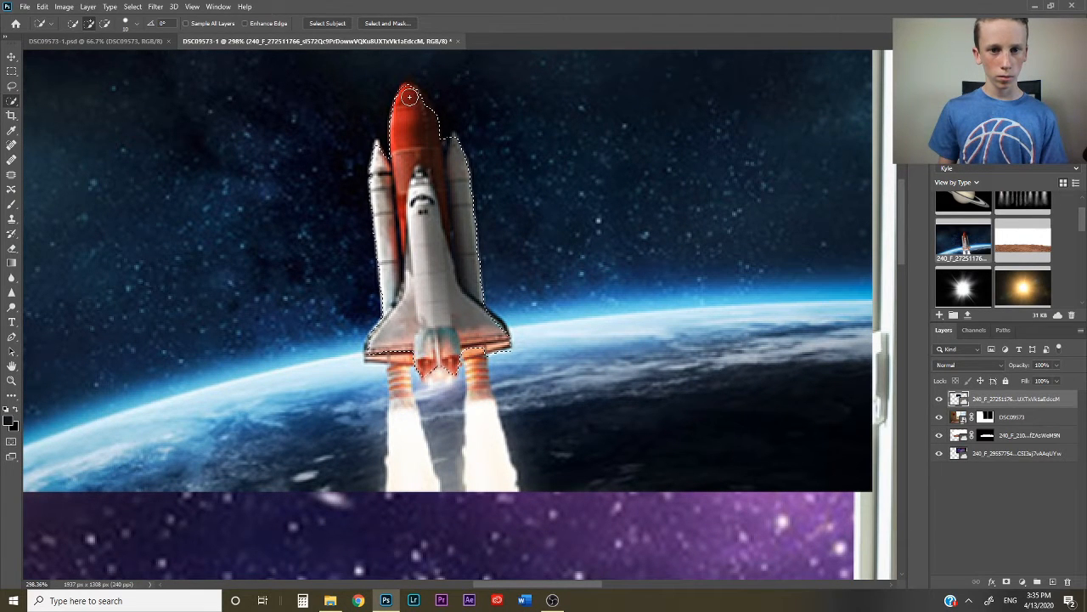
key(z)
key(ctrl+0)
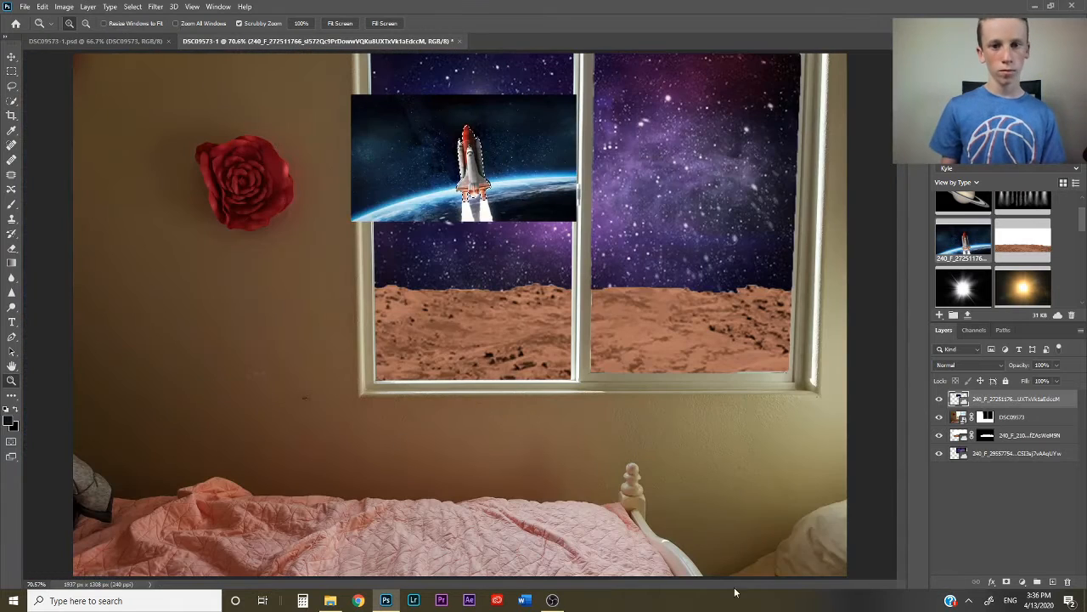
click(1005, 582)
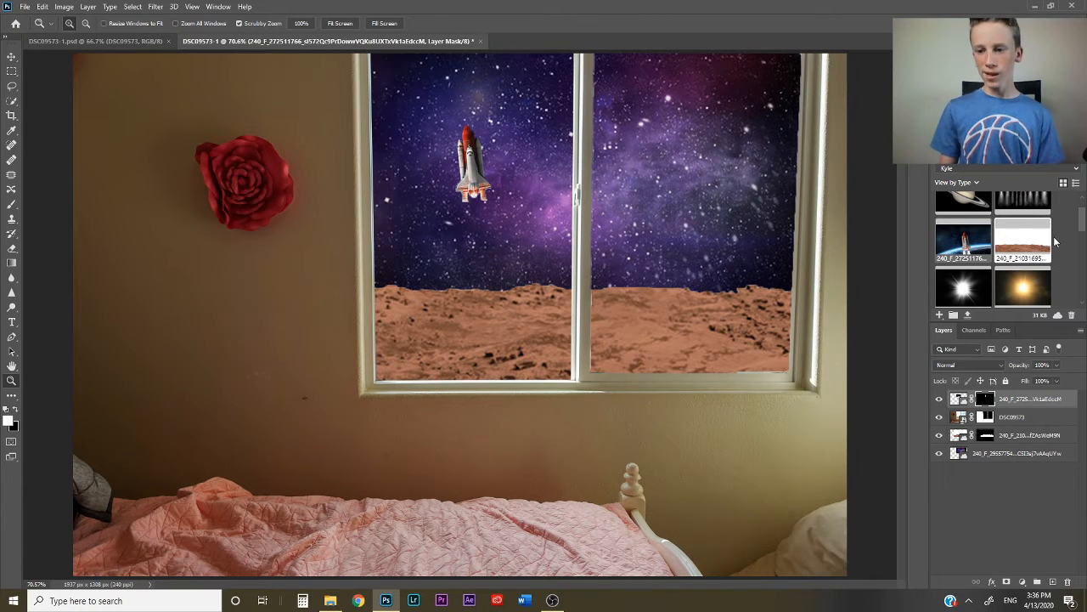
- Place the smoke trails image above the shuttle layer at 29% opacity, scaled to about 49% and tilted so its rightmost trail starts at the shuttle's right booster
scroll(1083, 213, up, 2)
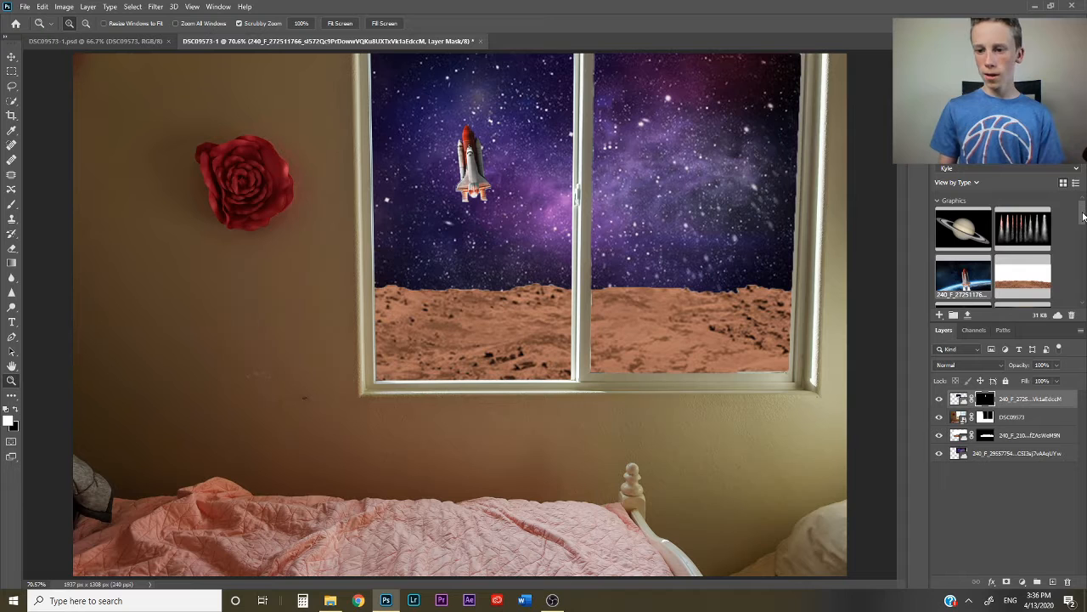
drag(1022, 227, 432, 259)
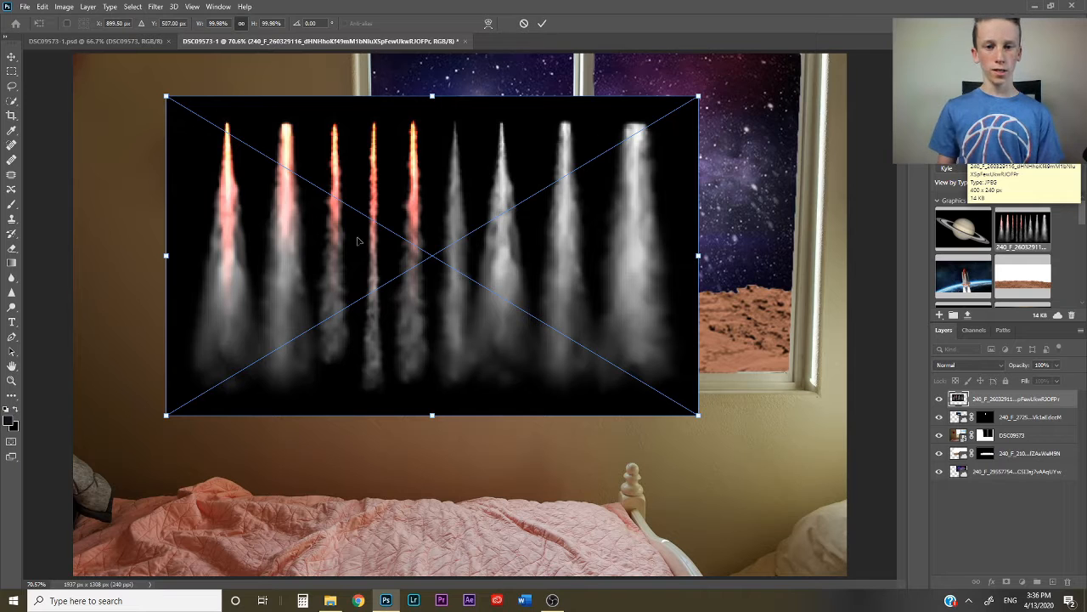
click(542, 24)
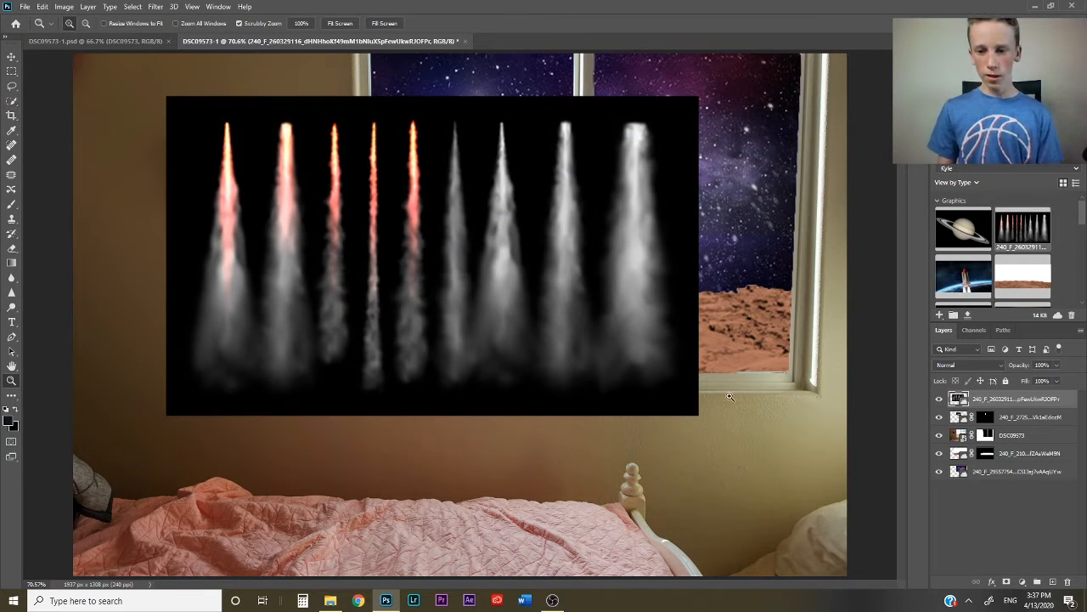
click(10, 55)
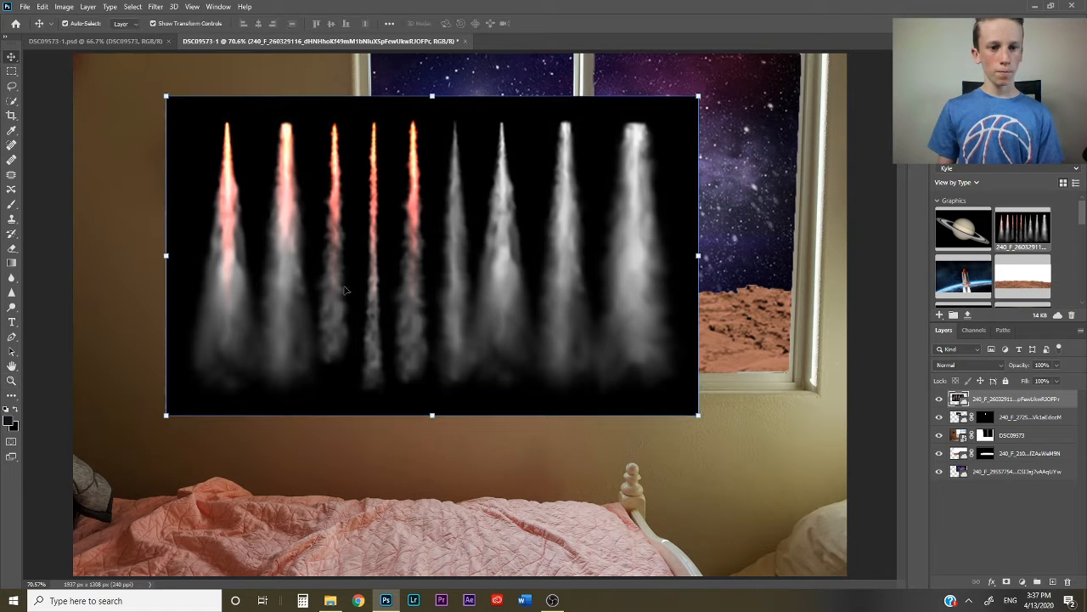
drag(164, 417, 389, 214)
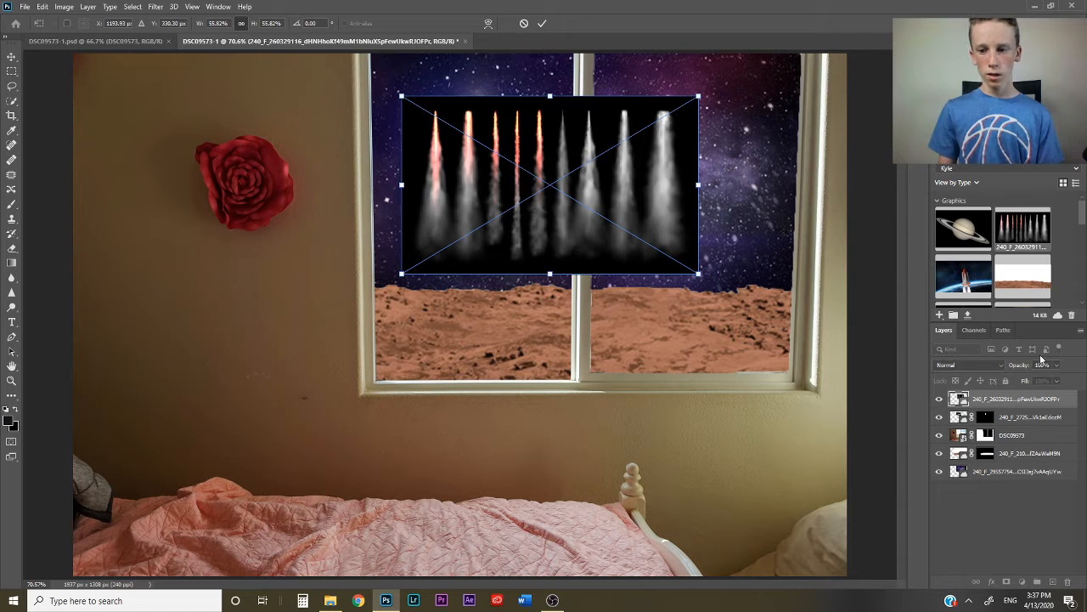
drag(391, 272, 367, 250)
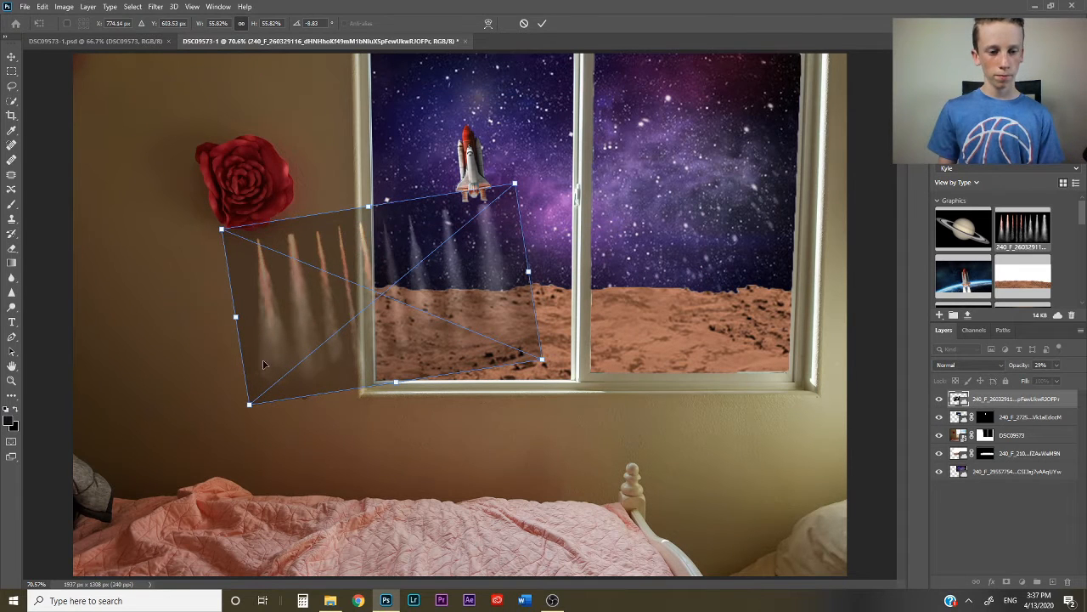
click(542, 23)
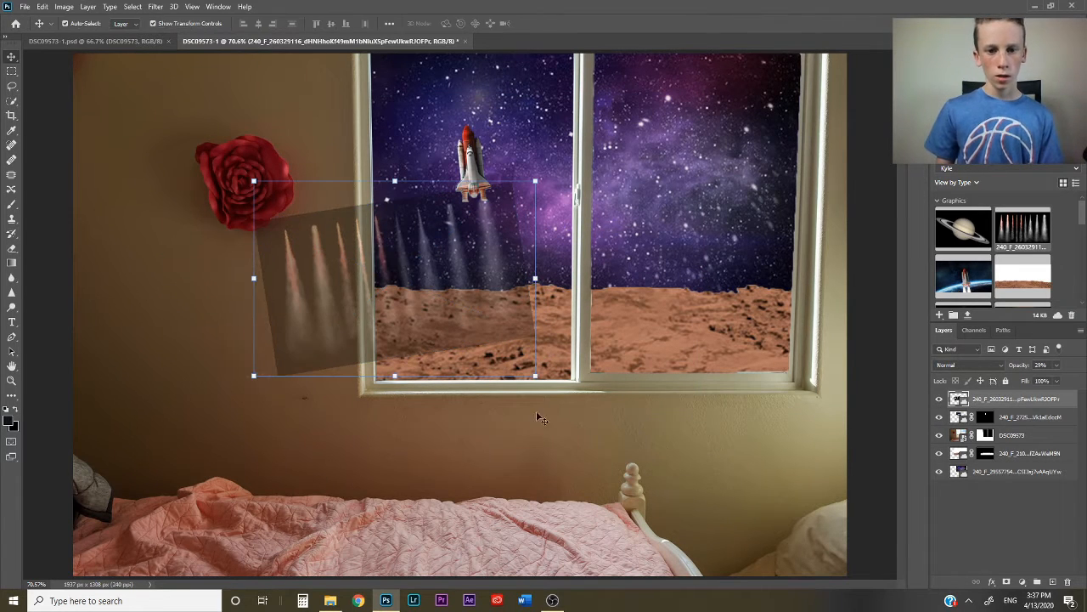
- Set the smoke trails layer's opacity to 100%, select the whole picture with Quick Selection and add a layer mask
click(11, 101)
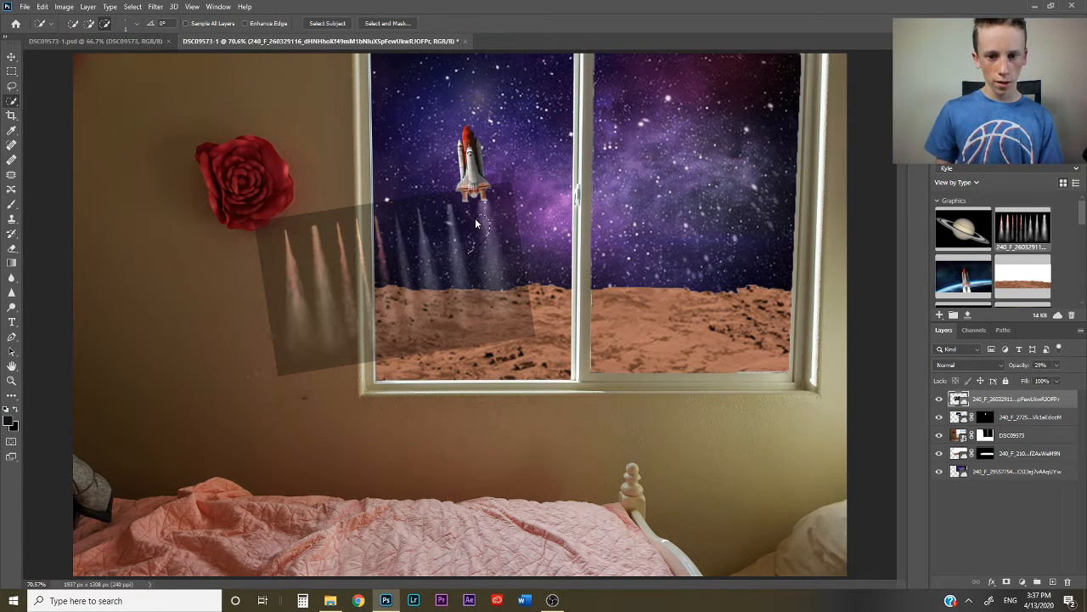
drag(1057, 364, 1072, 360)
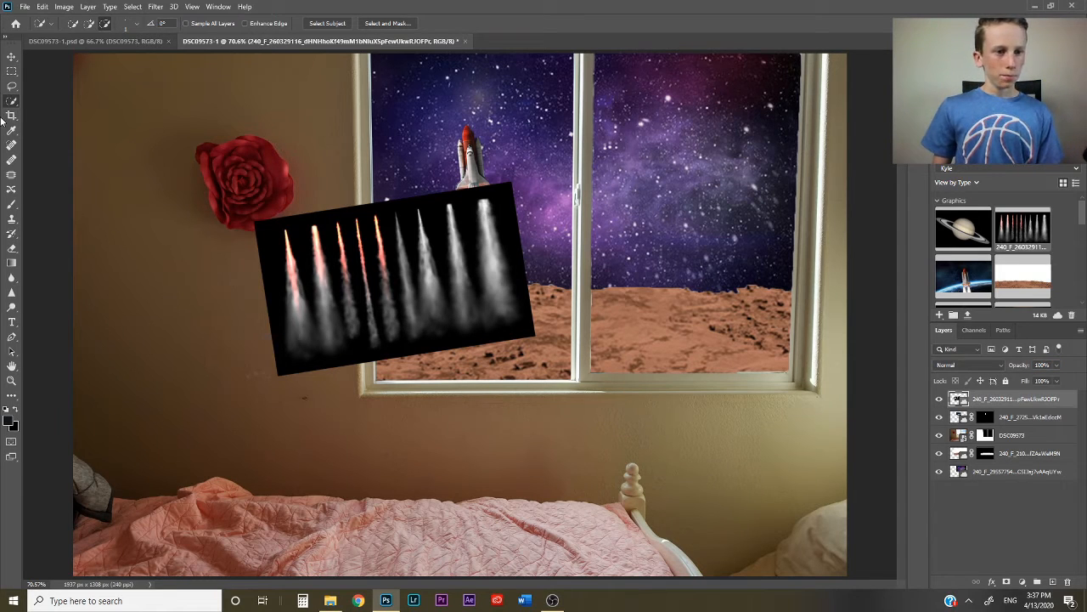
click(88, 24)
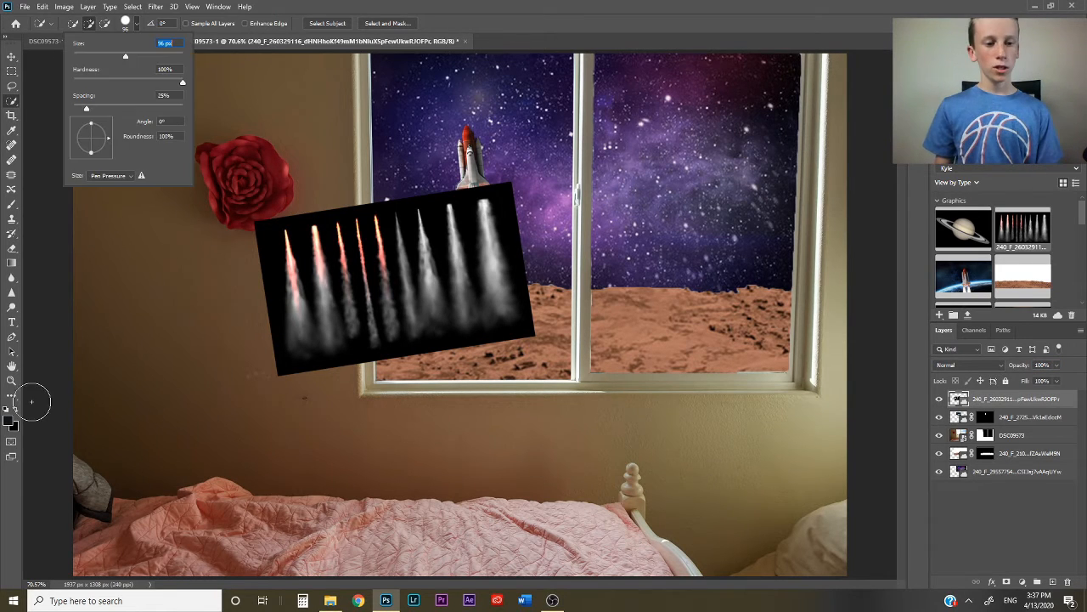
click(51, 388)
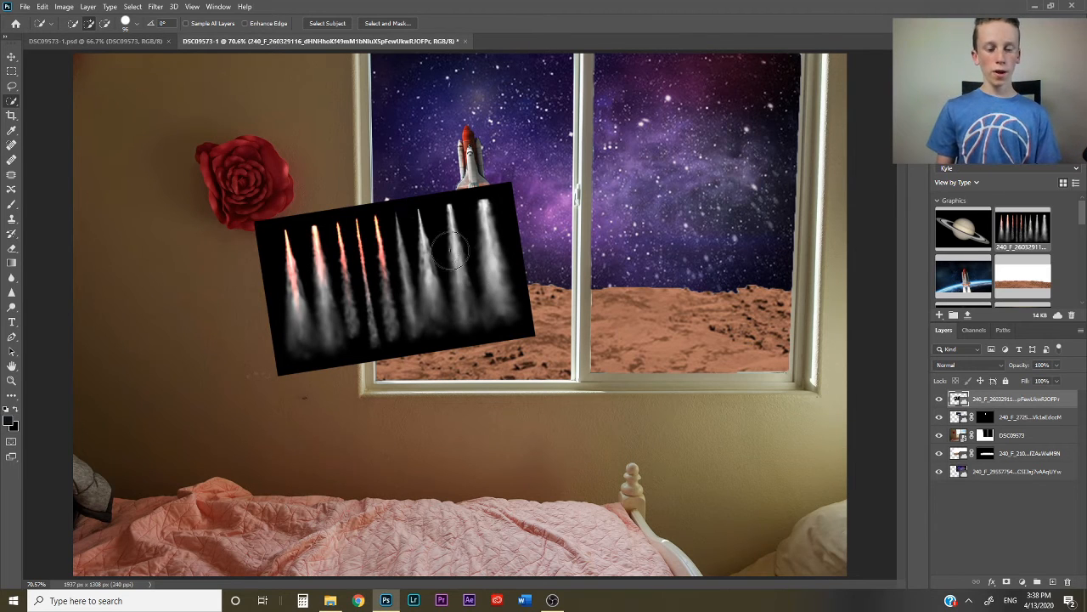
click(496, 297)
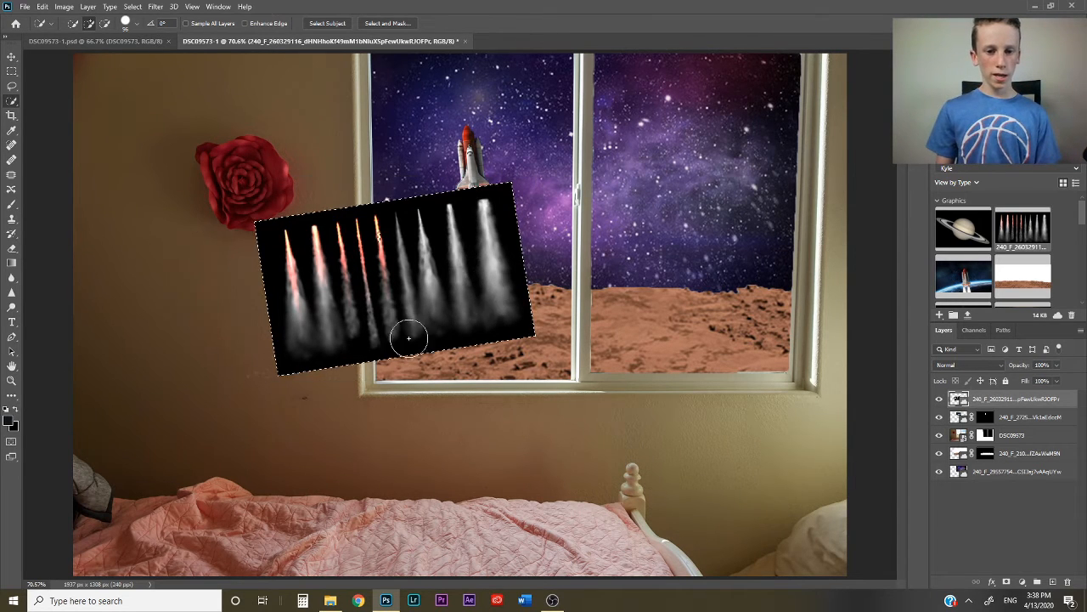
click(1005, 582)
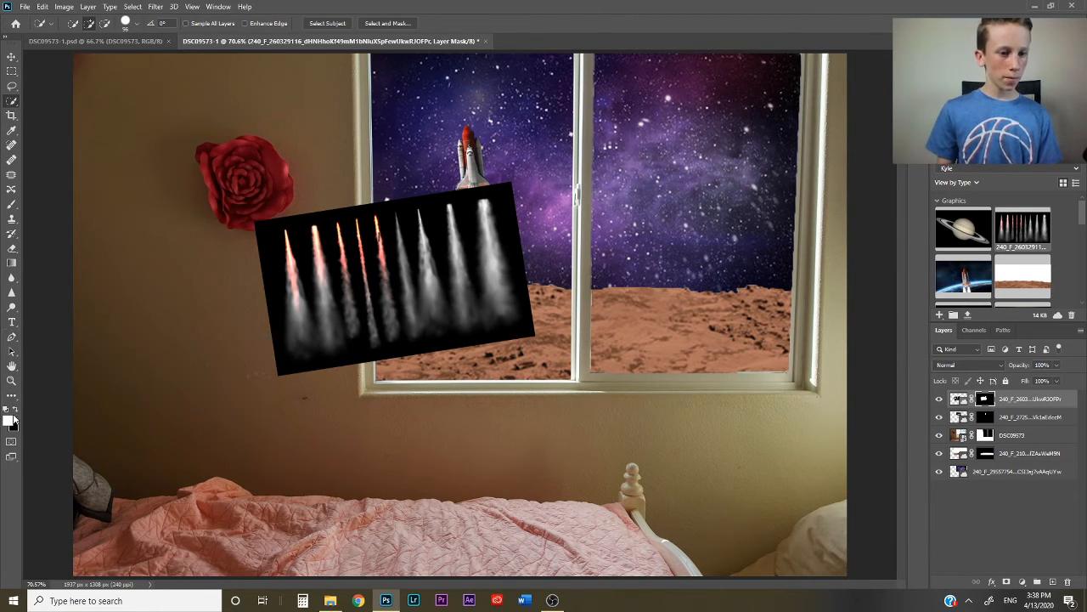
- Paint black on the smoke layer's mask with a soft 58 px brush to hide everything except the rightmost trail
click(14, 410)
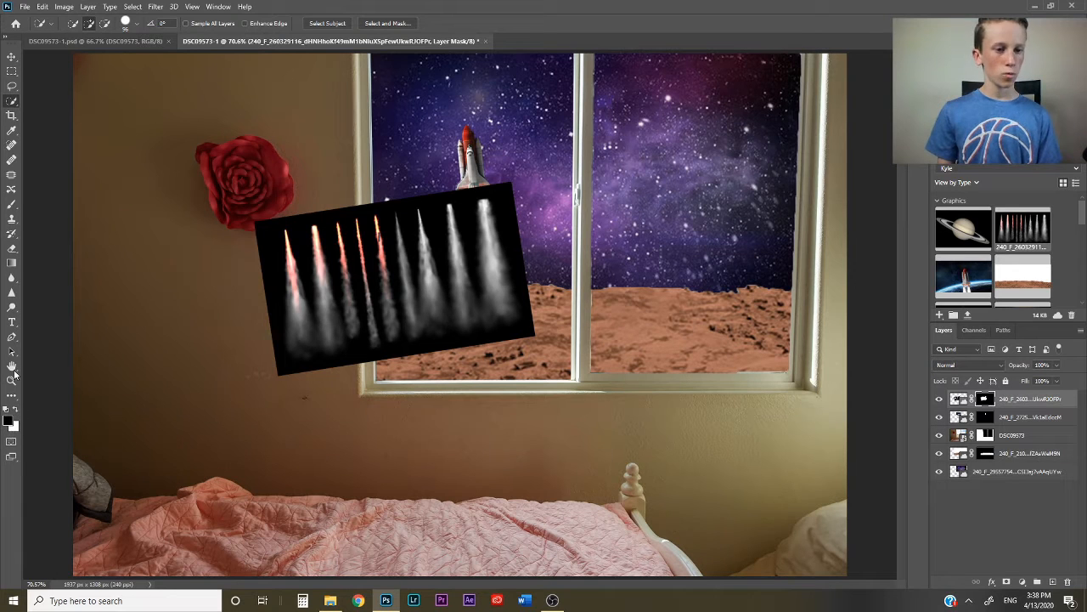
click(11, 203)
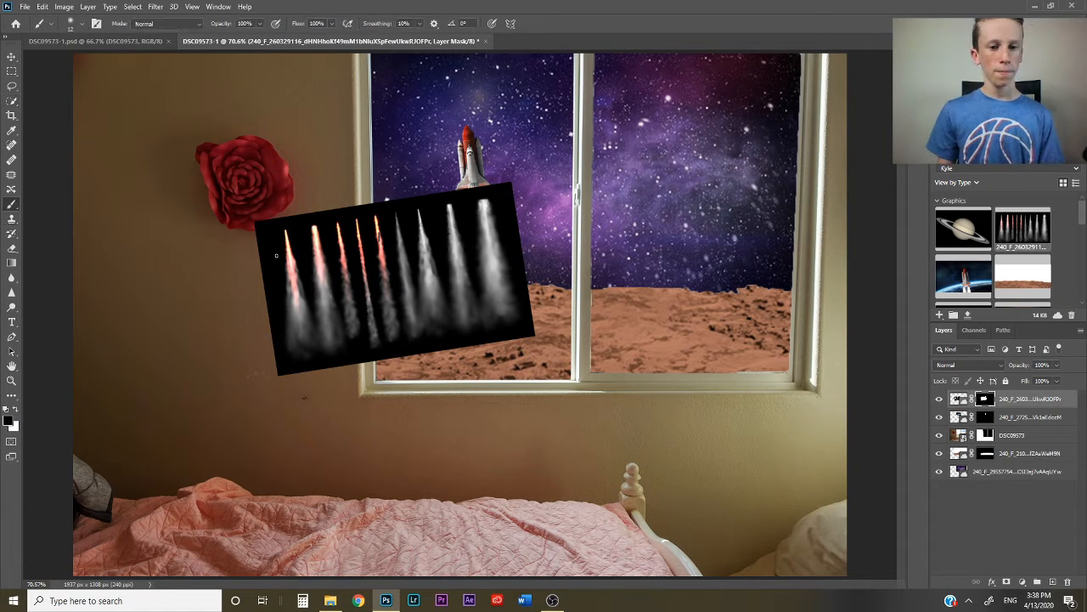
click(82, 23)
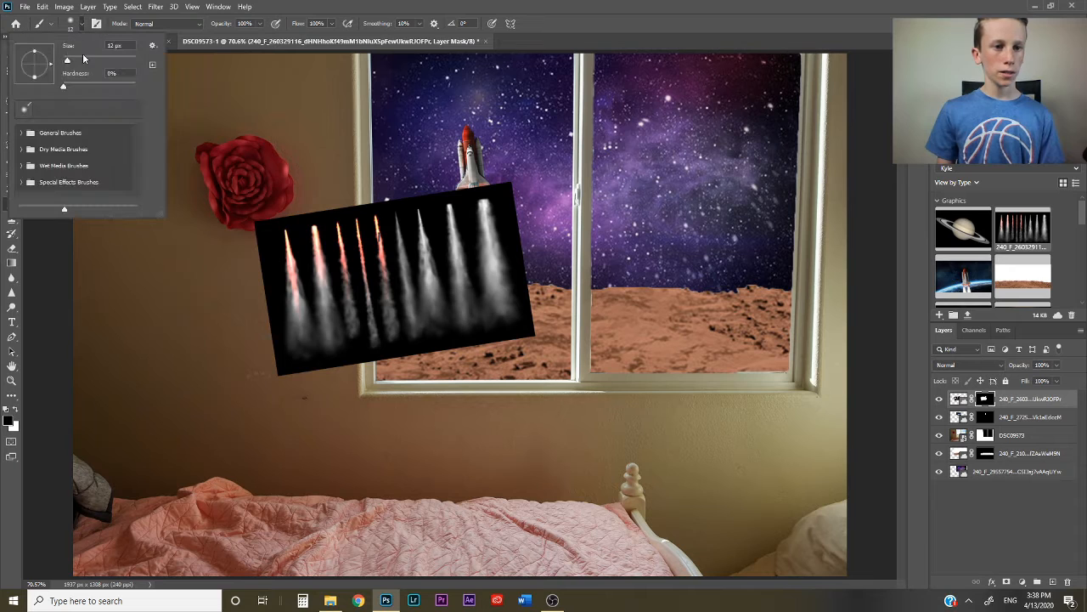
click(84, 61)
mouse_move(369, 197)
mouse_down()
mouse_move(379, 312)
mouse_move(348, 232)
mouse_move(349, 299)
mouse_move(362, 355)
mouse_move(376, 323)
mouse_move(389, 364)
mouse_move(394, 267)
mouse_move(377, 195)
mouse_move(374, 328)
mouse_move(394, 307)
mouse_move(400, 334)
mouse_move(389, 247)
mouse_move(352, 202)
mouse_move(345, 249)
mouse_move(363, 191)
mouse_move(335, 270)
mouse_up()
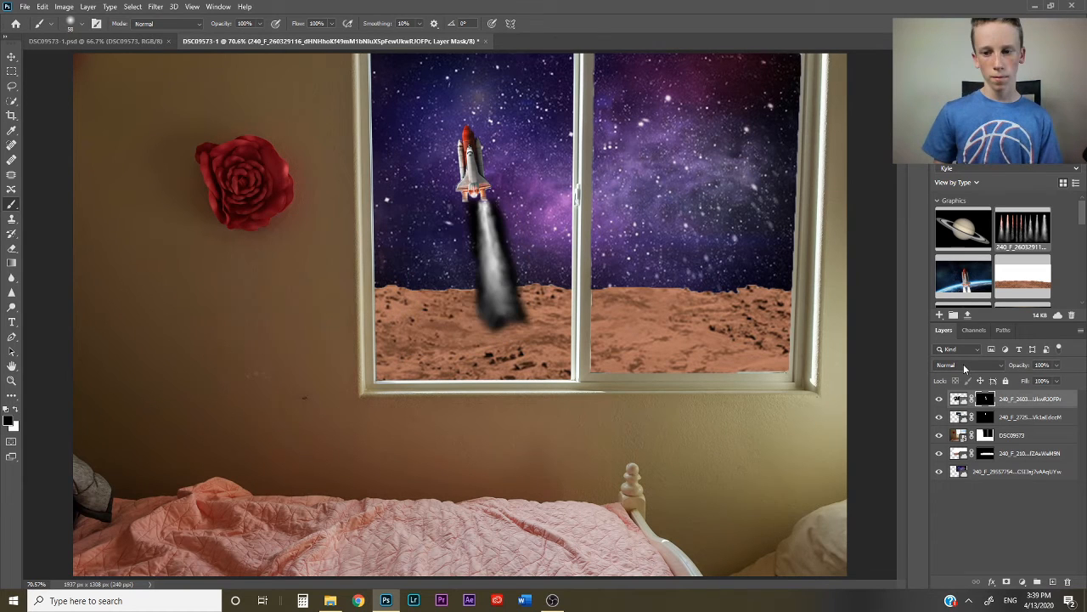
- Set the smoke trail layer's blend mode to Screen and nudge the trail up against the shuttle's right booster
click(963, 364)
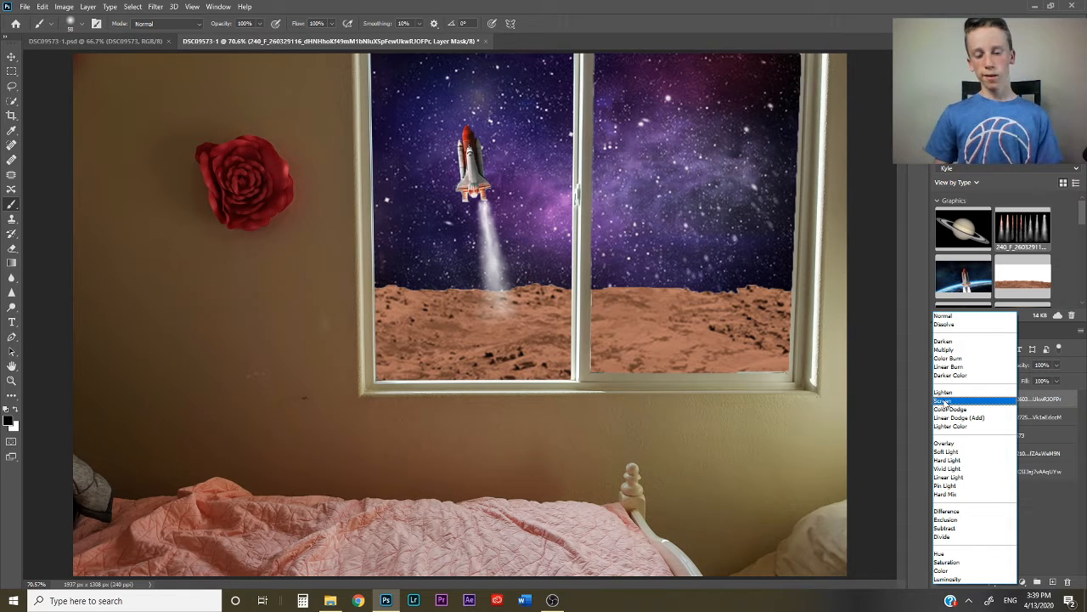
click(942, 401)
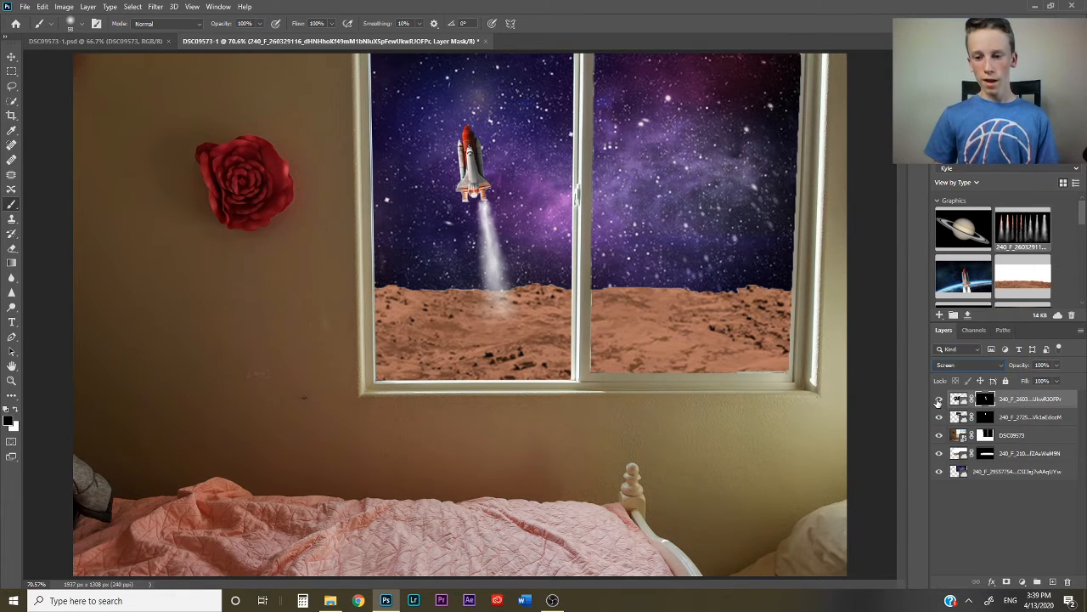
click(951, 367)
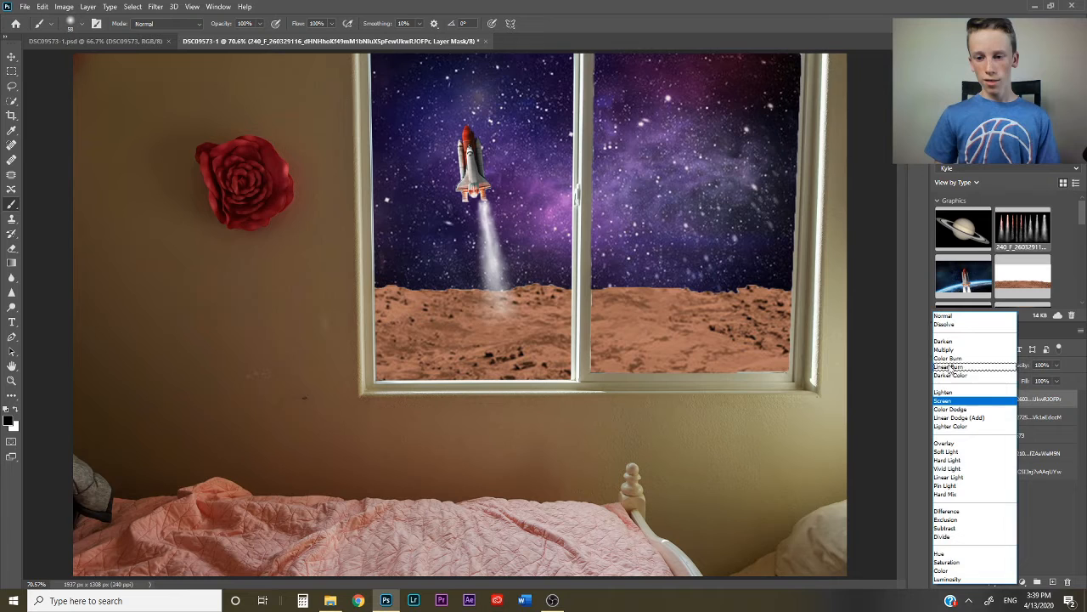
click(945, 400)
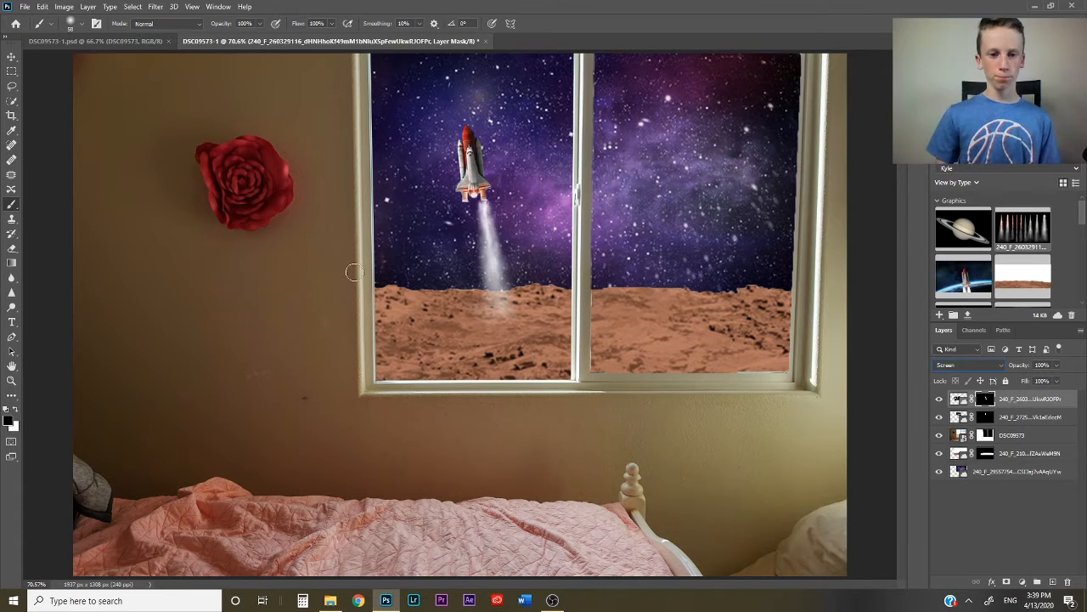
click(10, 58)
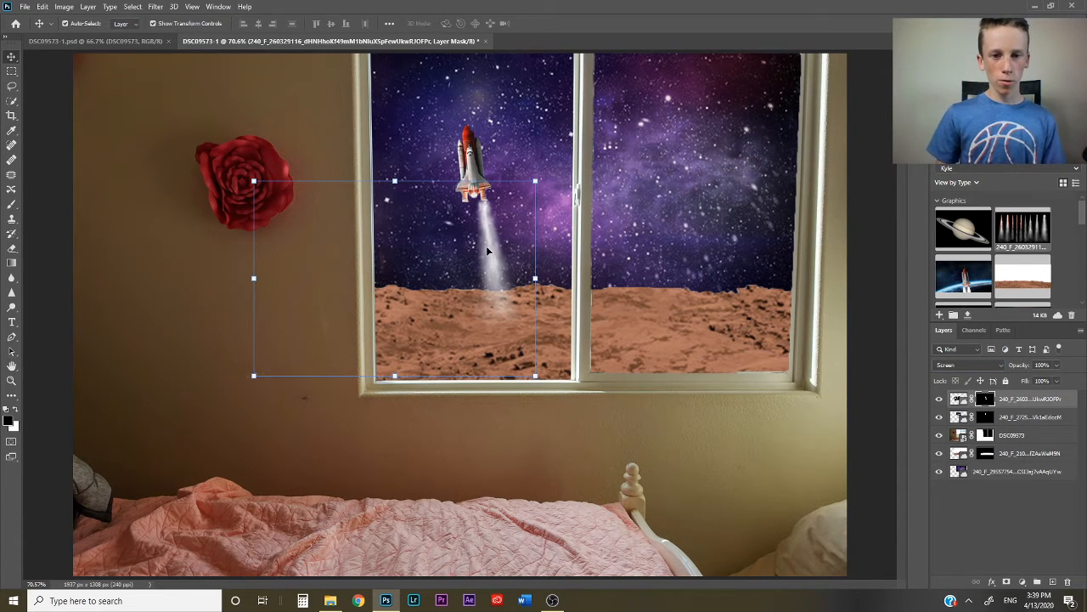
drag(488, 251, 485, 246)
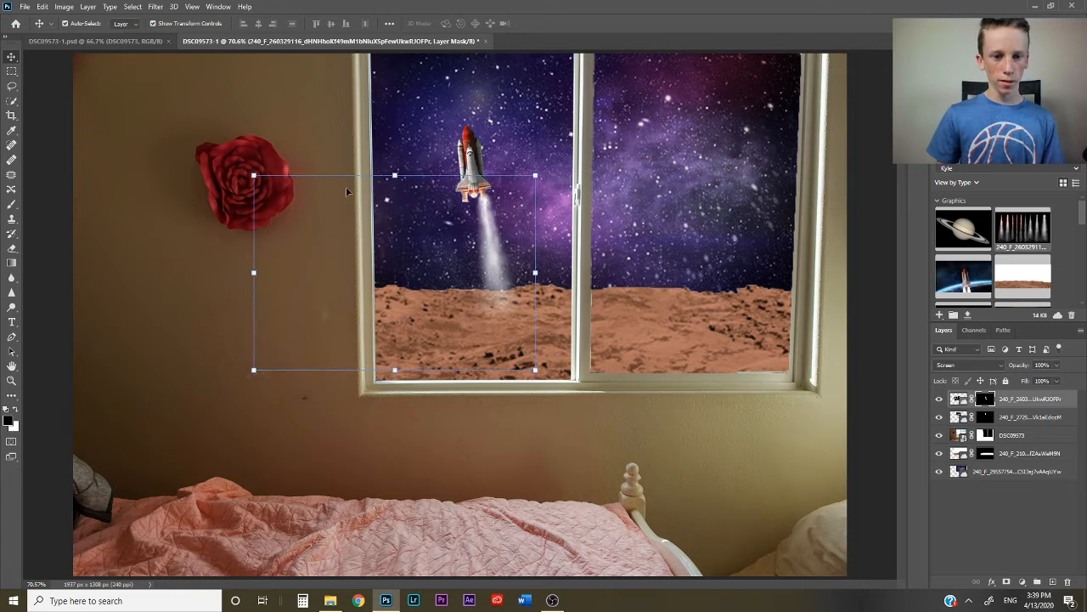
- Add a second smoke trails image in Screen mode under the shuttle's left booster, masking out all its other trails
key(b)
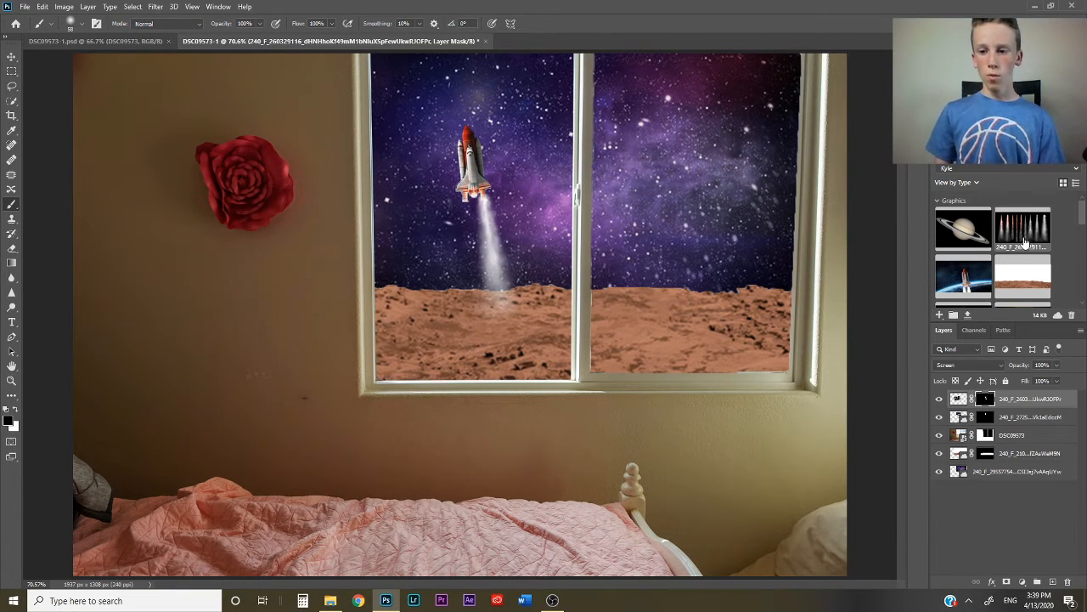
drag(1022, 228, 437, 233)
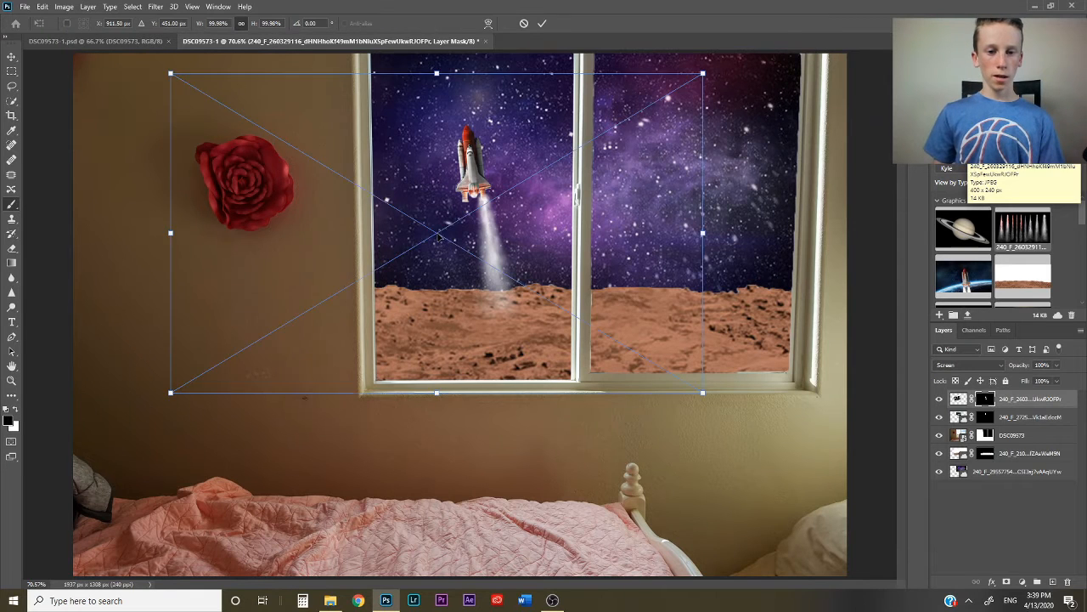
drag(704, 393, 439, 238)
drag(297, 189, 290, 266)
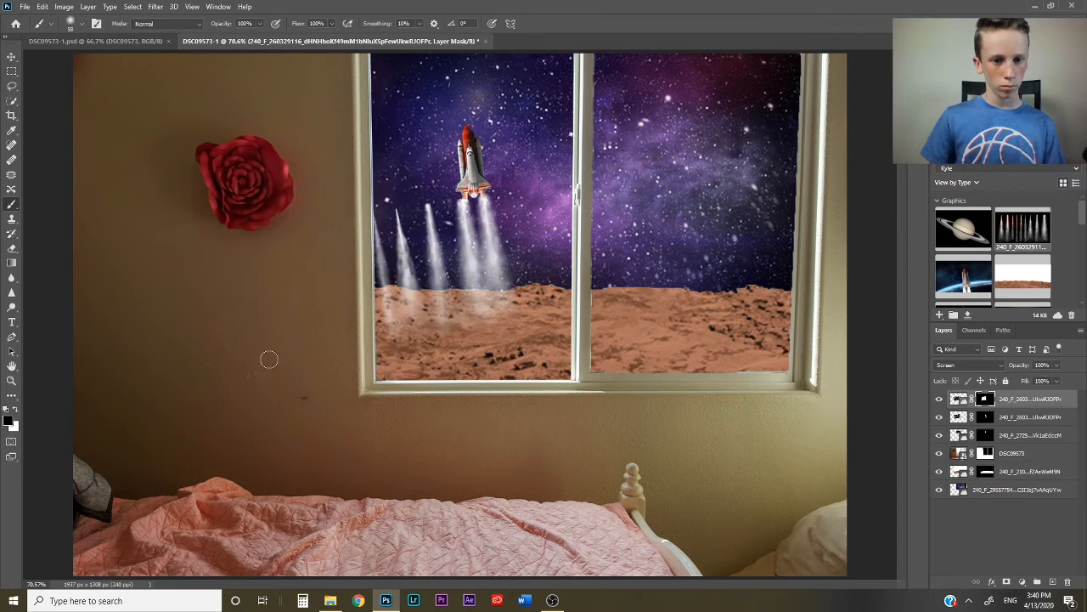
mouse_move(376, 281)
mouse_down()
mouse_move(398, 140)
mouse_move(377, 267)
mouse_move(403, 359)
mouse_move(395, 211)
mouse_move(438, 323)
mouse_up()
key(v)
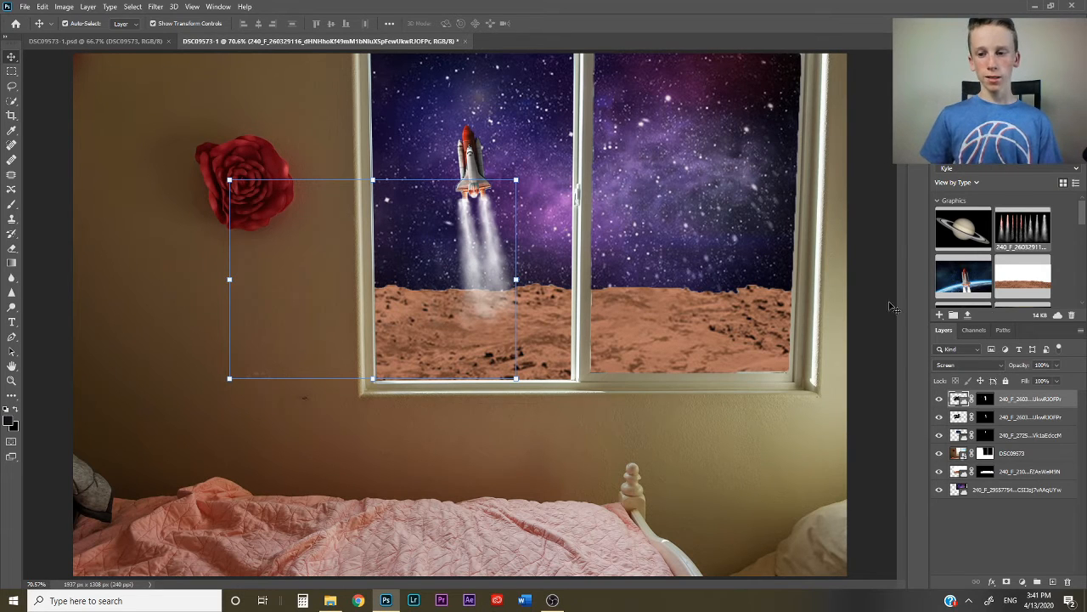
- Place the golden sun flare image in Screen mode, scaled to about 62% at the upper left corner of the window
drag(1084, 214, 1083, 230)
drag(488, 124, 488, 123)
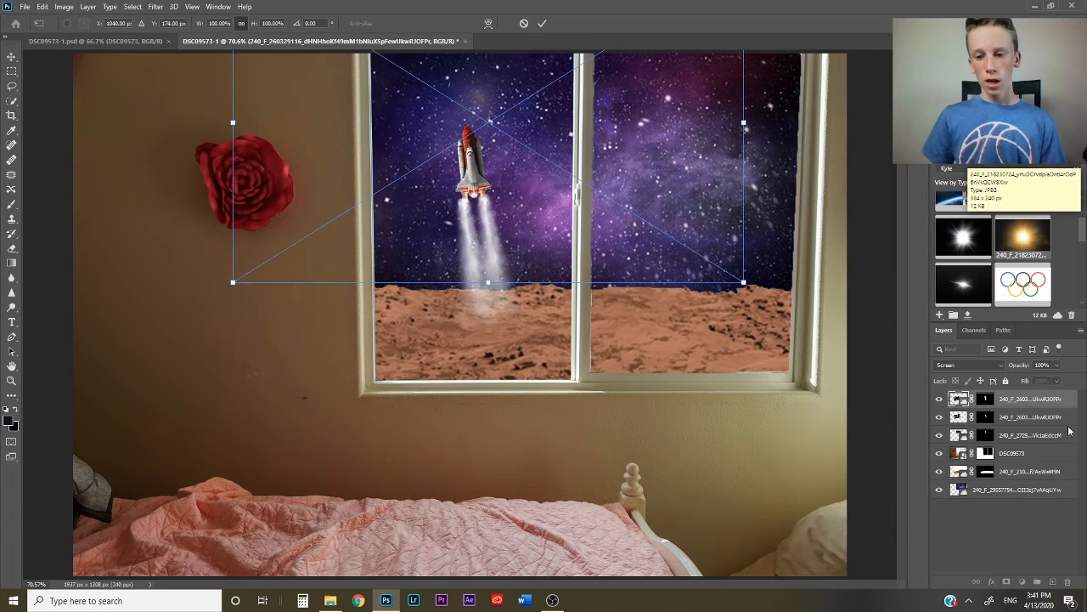
click(962, 368)
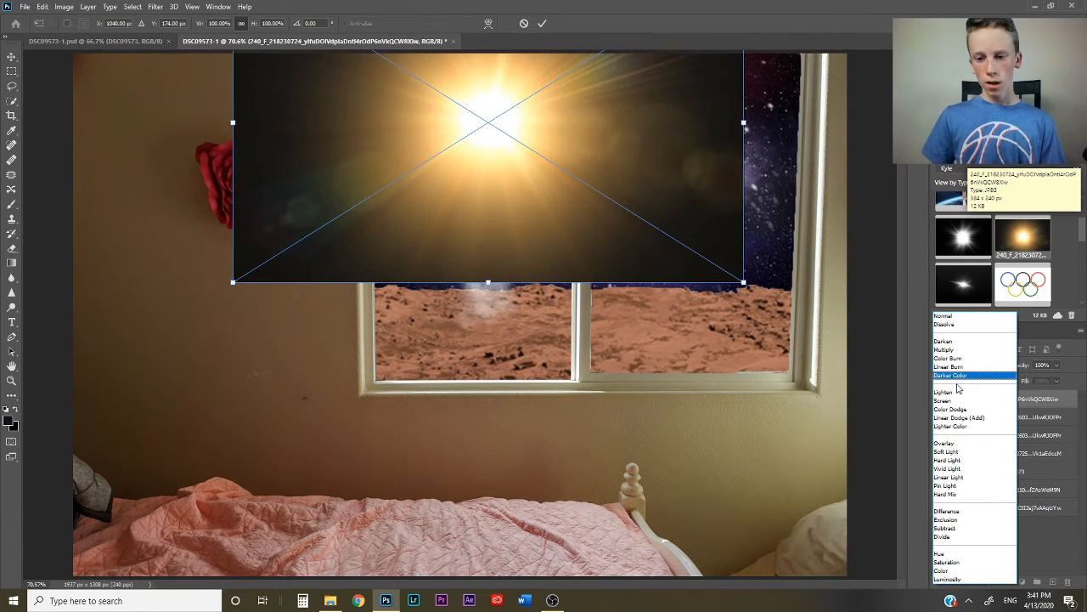
click(959, 398)
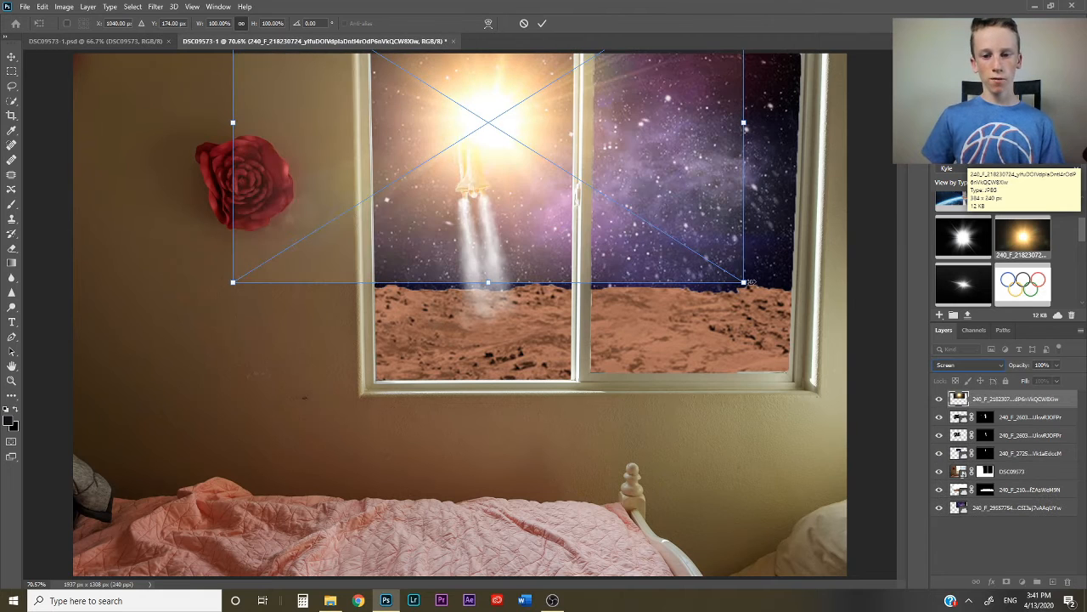
drag(740, 290, 523, 206)
drag(470, 62, 451, 96)
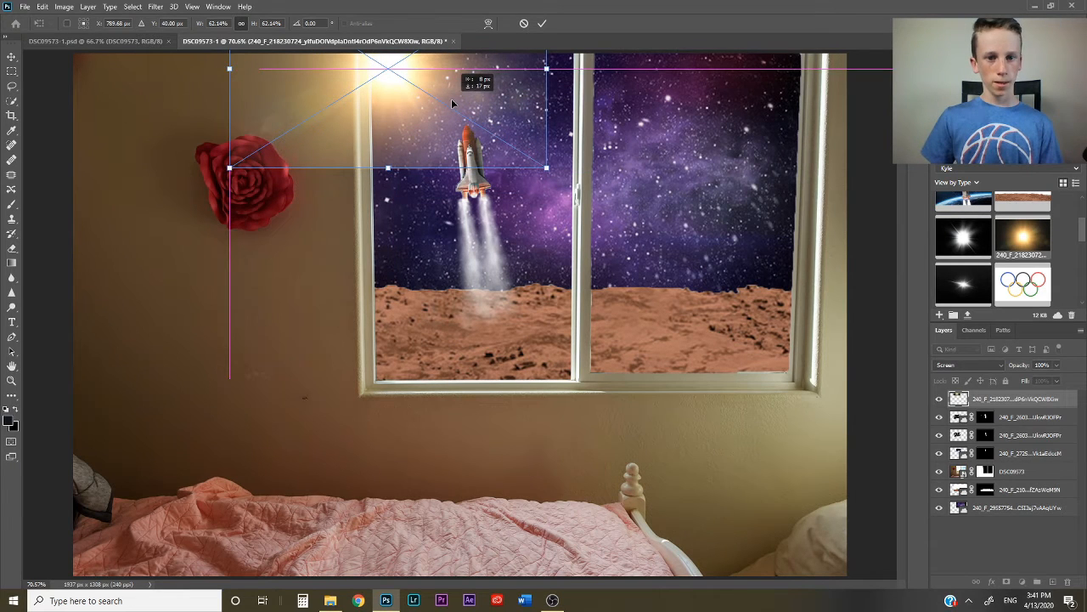
click(542, 23)
- Move the sun flare layer directly above the galaxy layer and apply a Gaussian Blur with a 64-pixel radius
drag(1029, 399, 1025, 491)
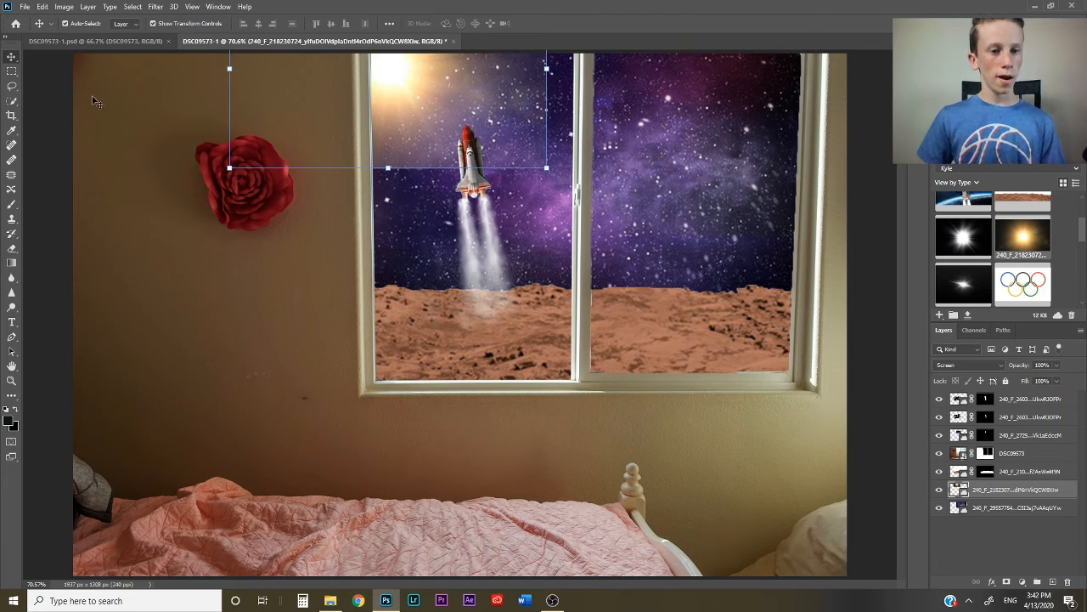
click(156, 6)
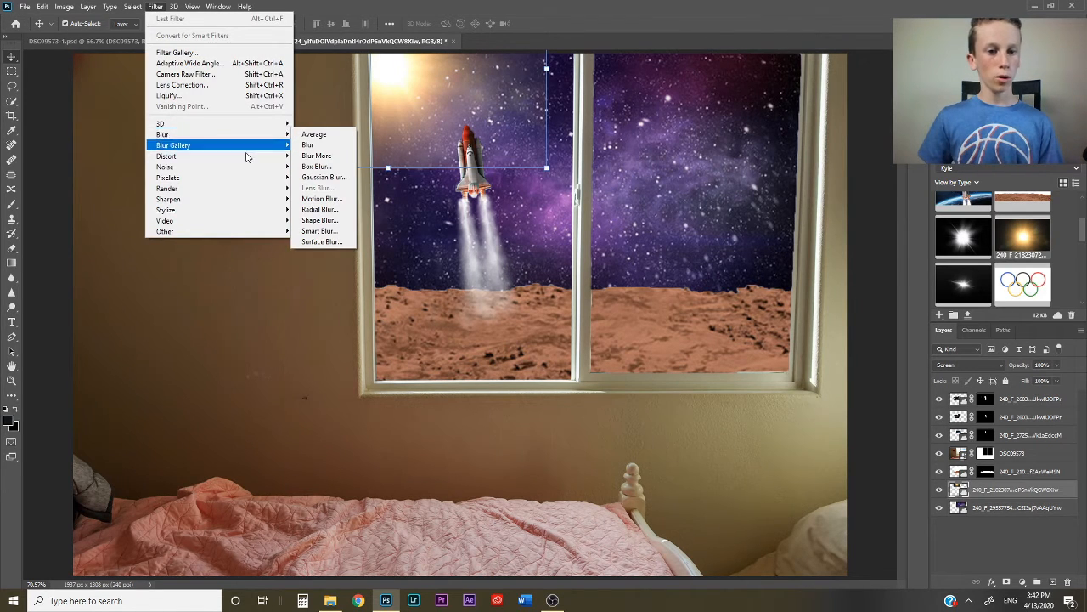
click(324, 177)
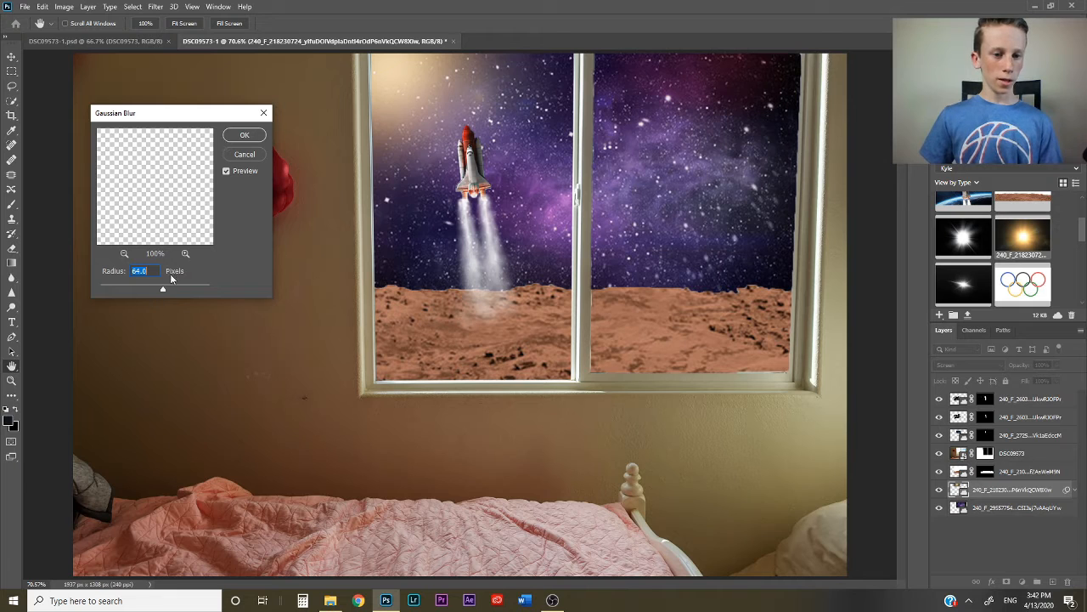
click(245, 136)
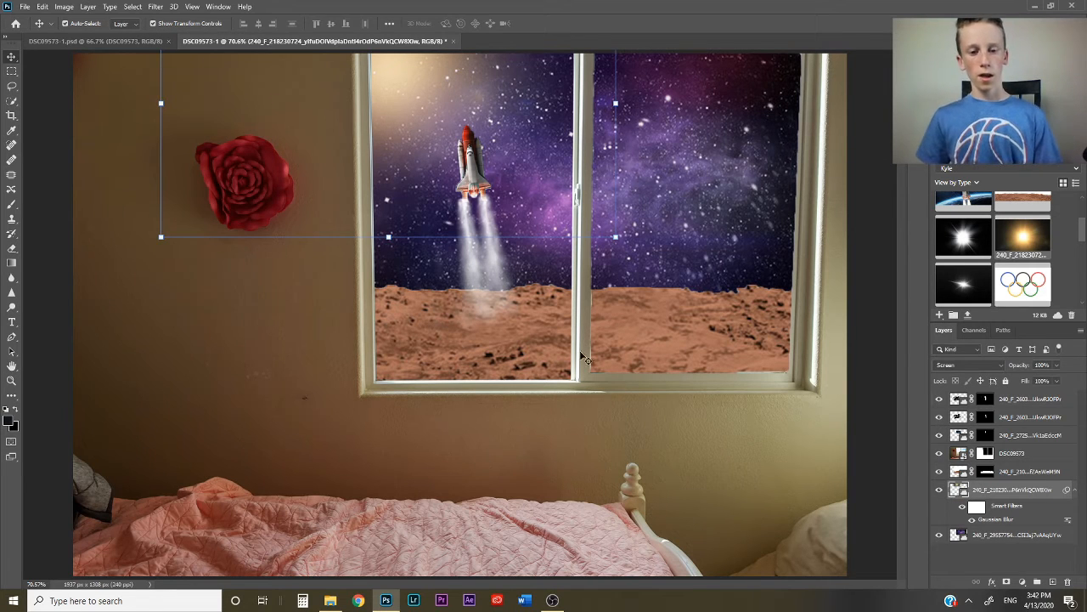
click(49, 240)
click(49, 240)
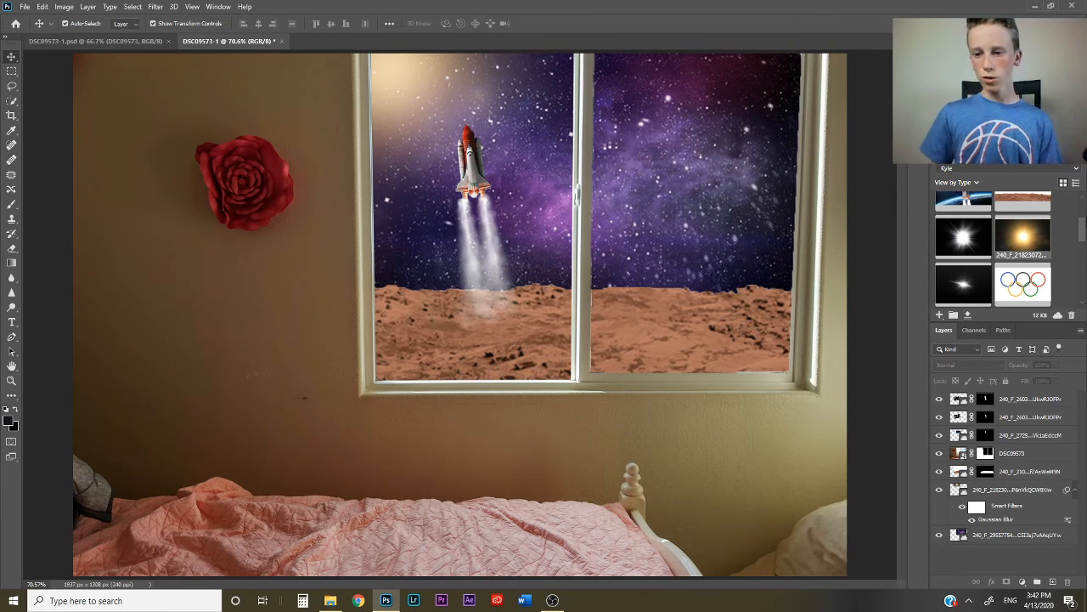
- Place the Saturn image in Screen mode, scaled down to fit high in the right window pane
drag(1082, 229, 1079, 200)
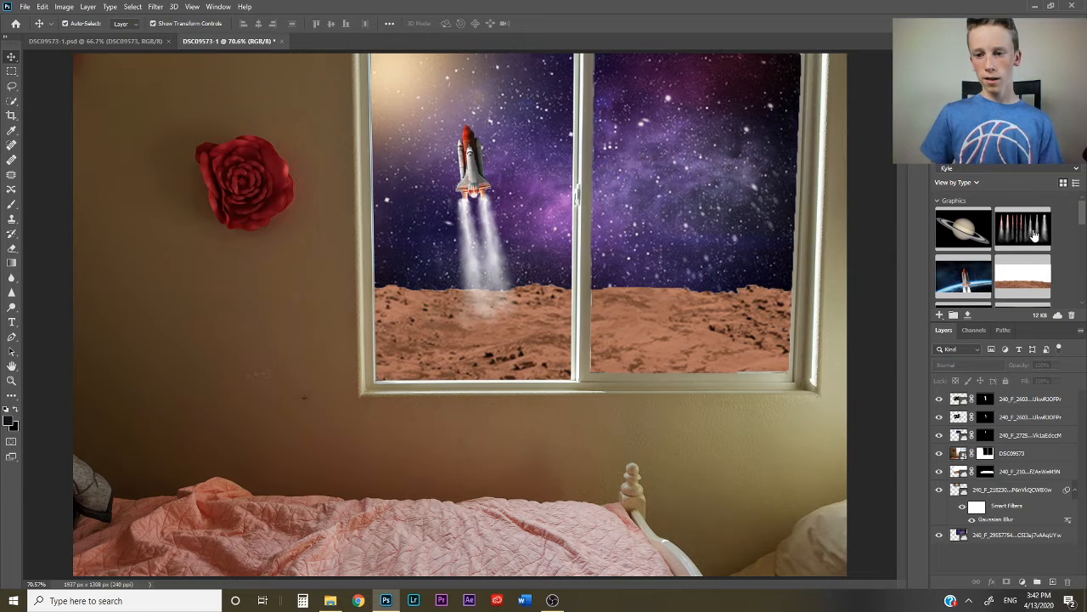
drag(968, 233, 750, 272)
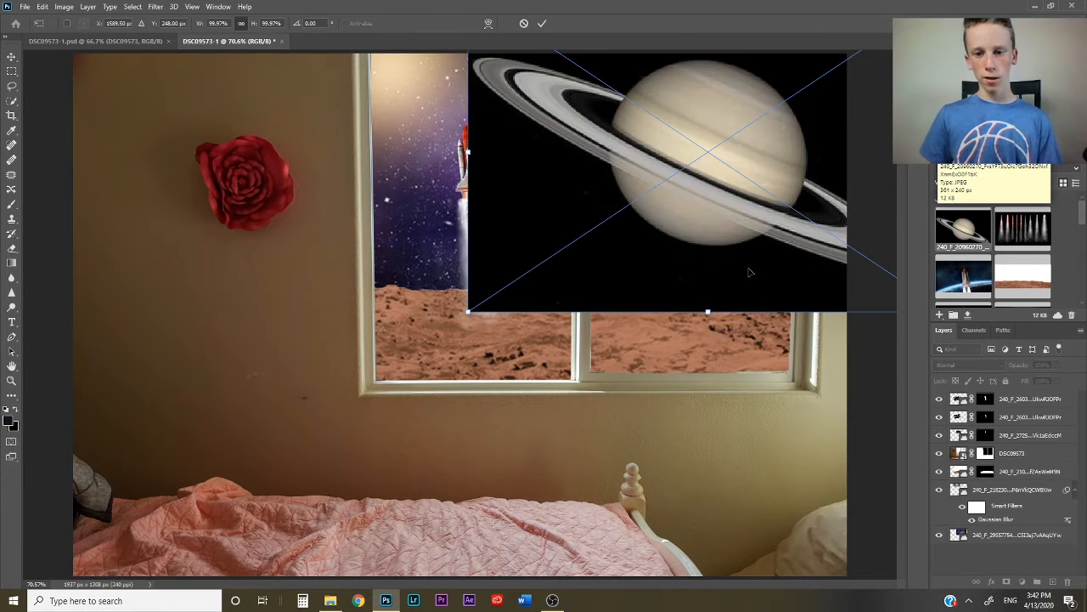
drag(464, 308, 729, 130)
drag(790, 86, 621, 152)
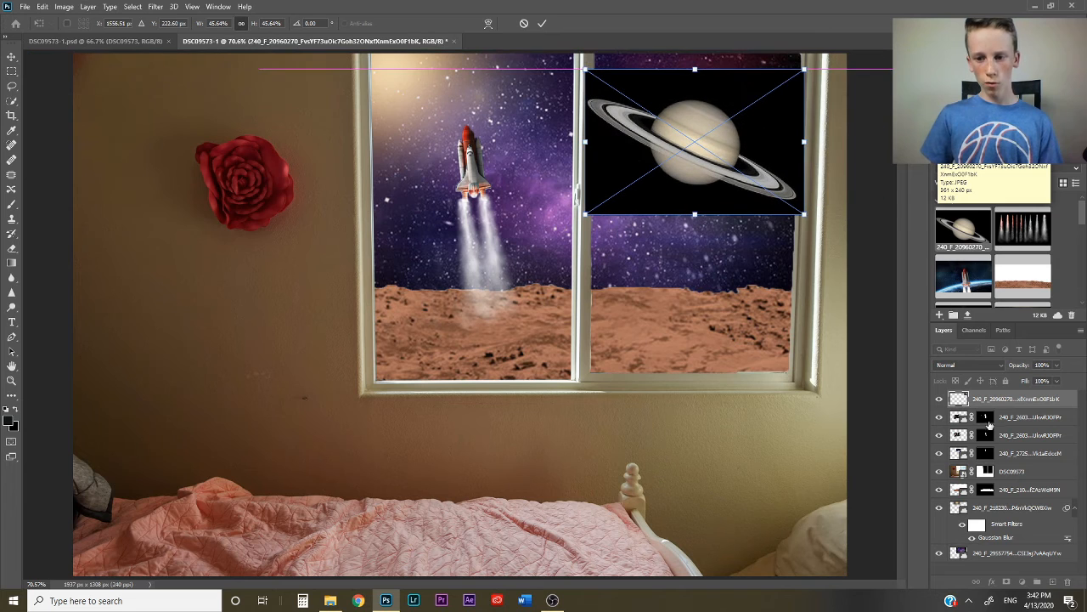
click(974, 360)
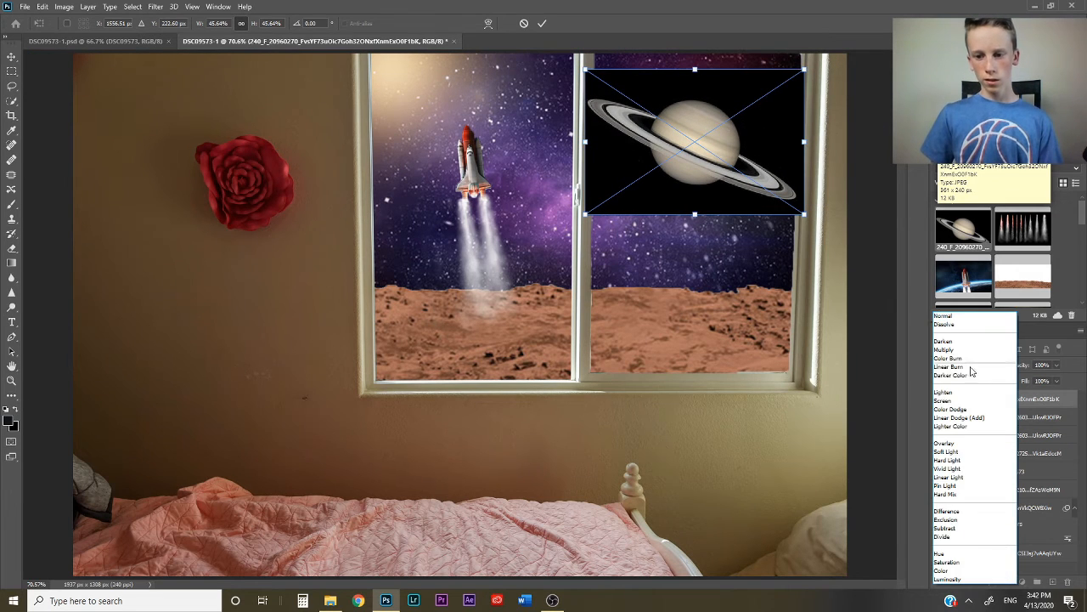
click(946, 404)
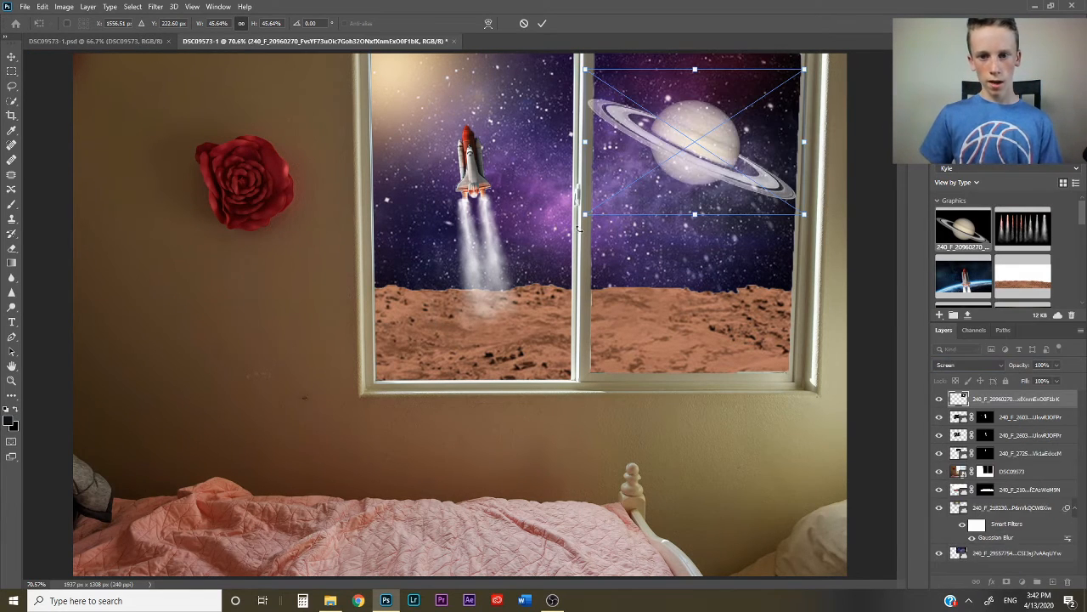
drag(585, 218, 681, 149)
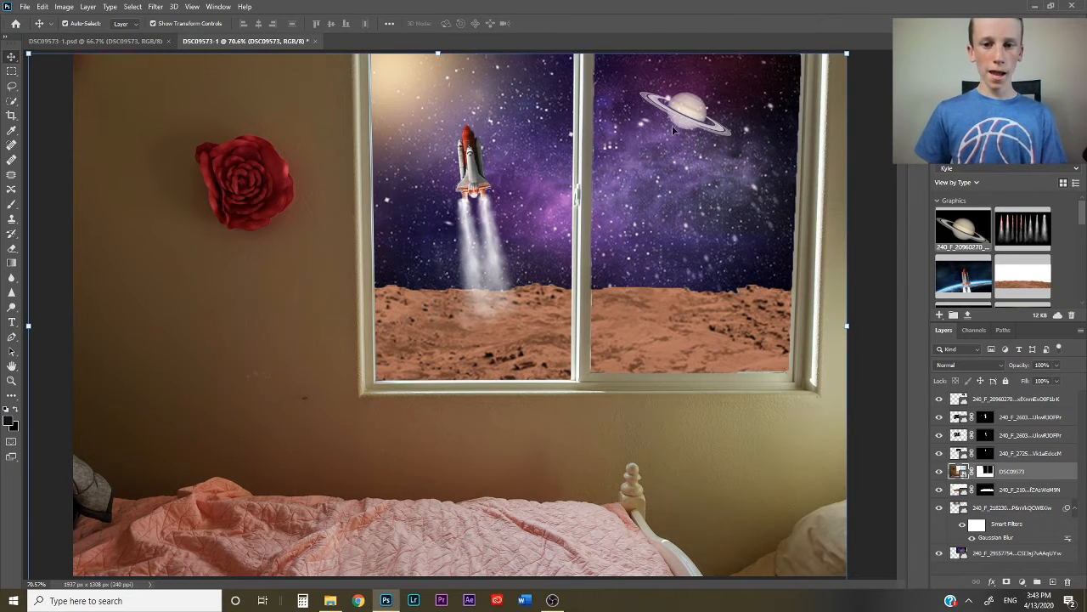
- Place the Earth image scaled to about 19% below Saturn in the right window pane
click(987, 135)
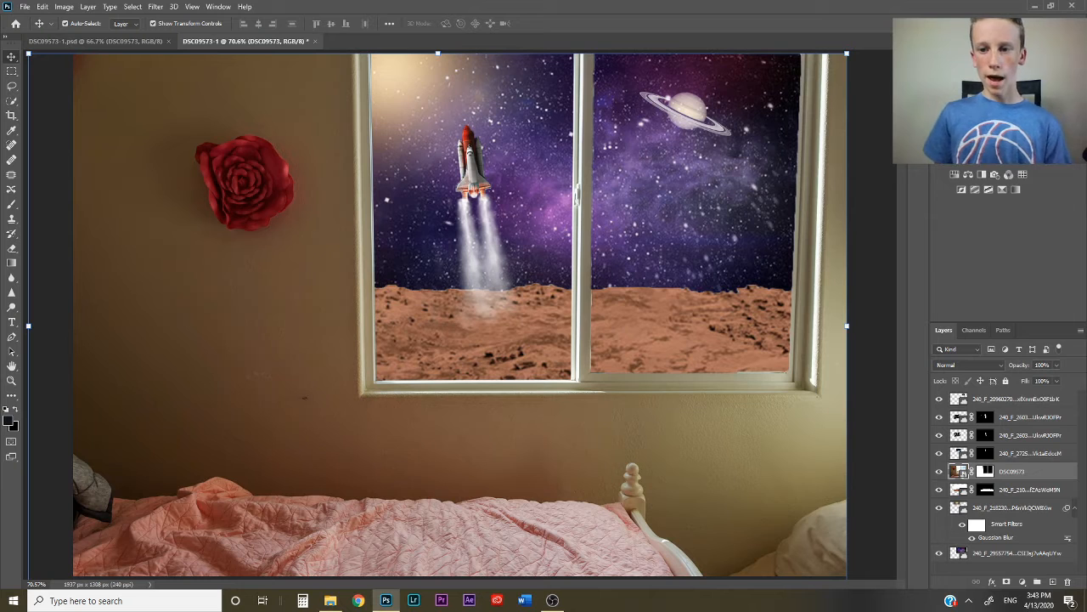
click(970, 135)
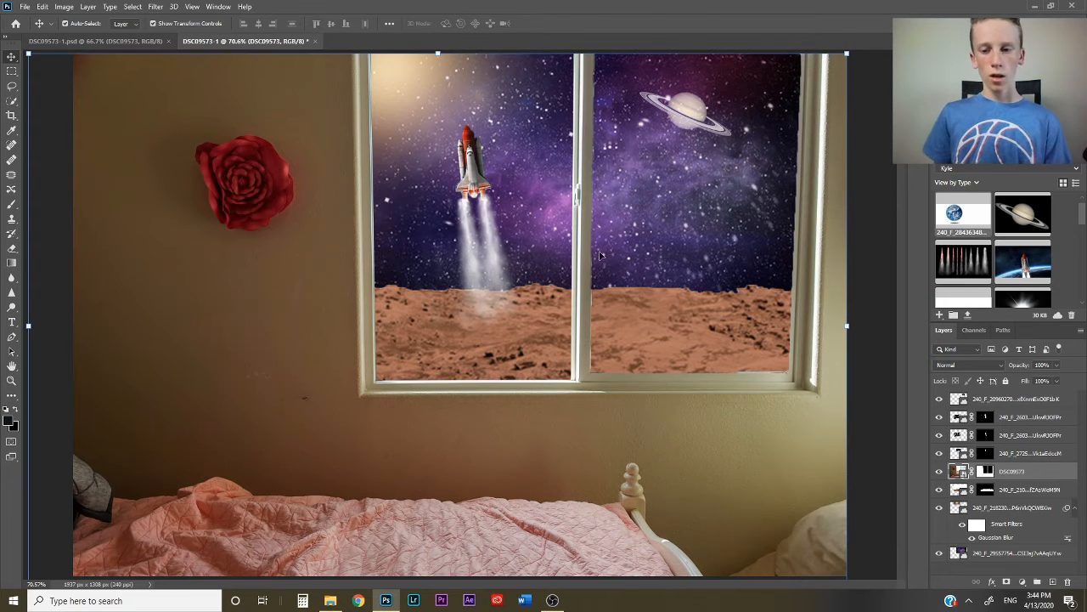
drag(969, 219, 865, 221)
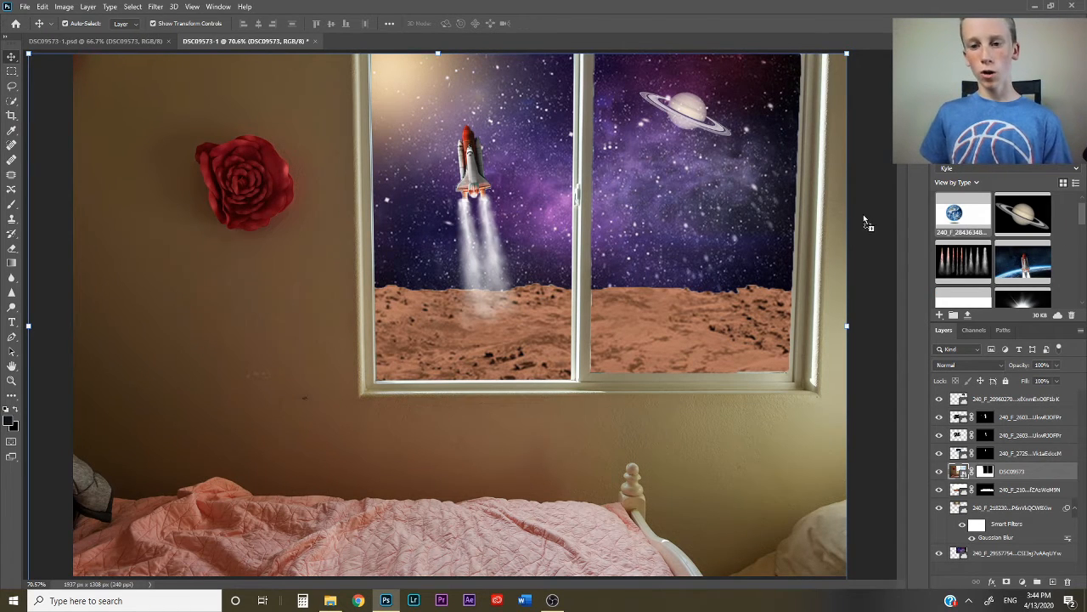
drag(687, 199, 623, 358)
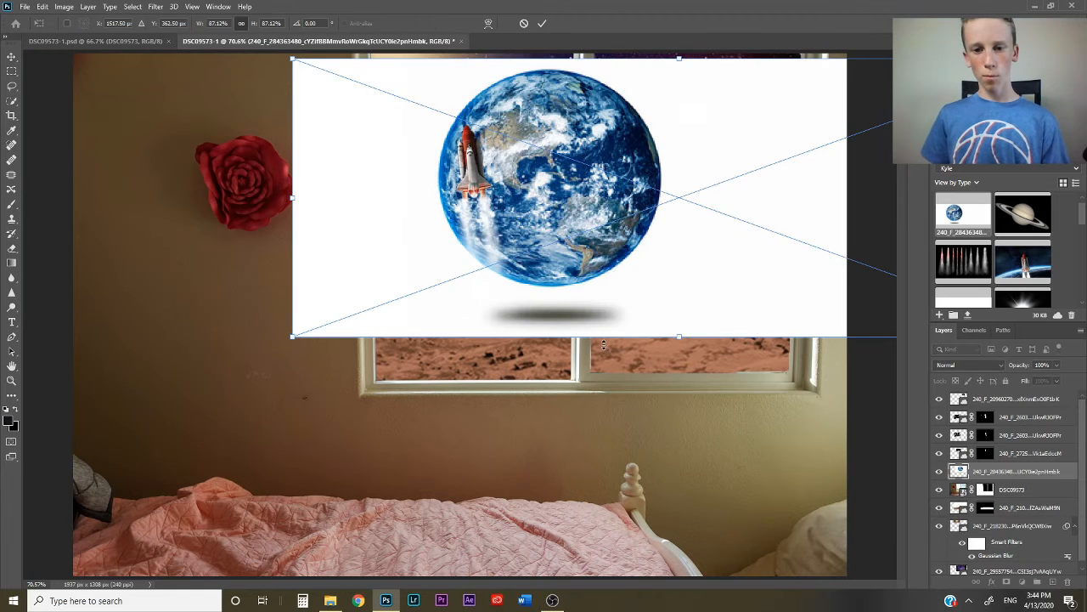
drag(290, 338, 665, 203)
drag(723, 159, 740, 235)
drag(779, 192, 644, 207)
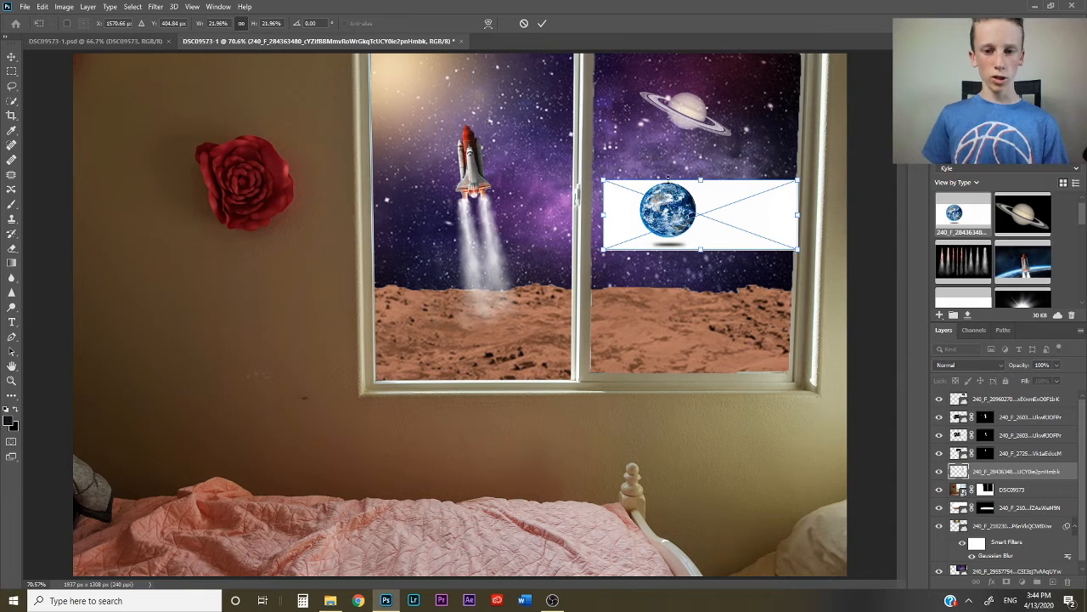
drag(605, 247, 630, 240)
drag(707, 205, 693, 206)
click(542, 23)
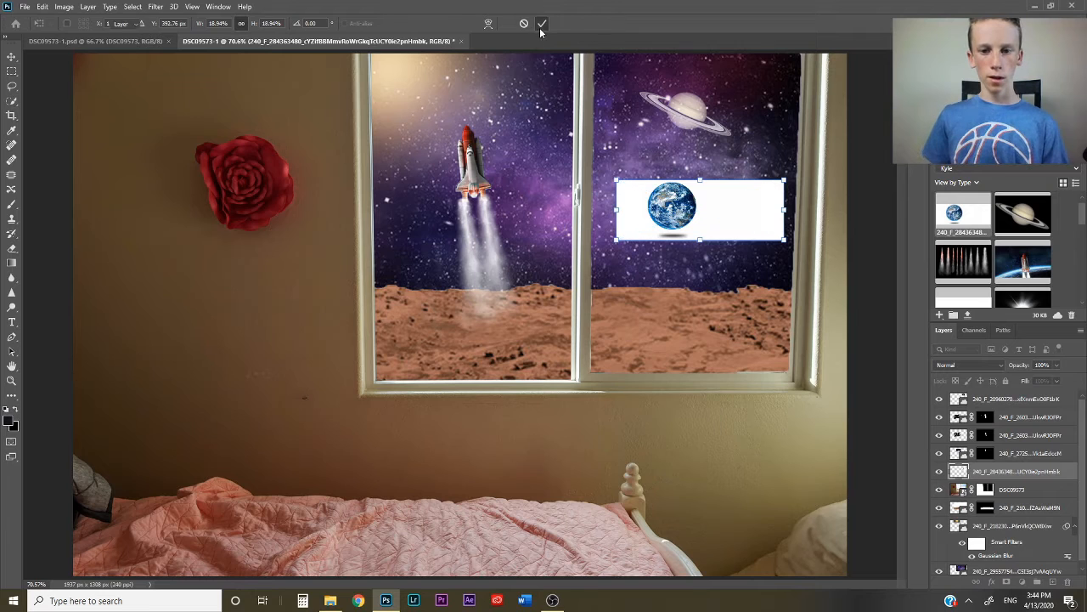
- Mask out the Earth's white background and paint black on the mask with a soft brush to fade its right edge
click(11, 100)
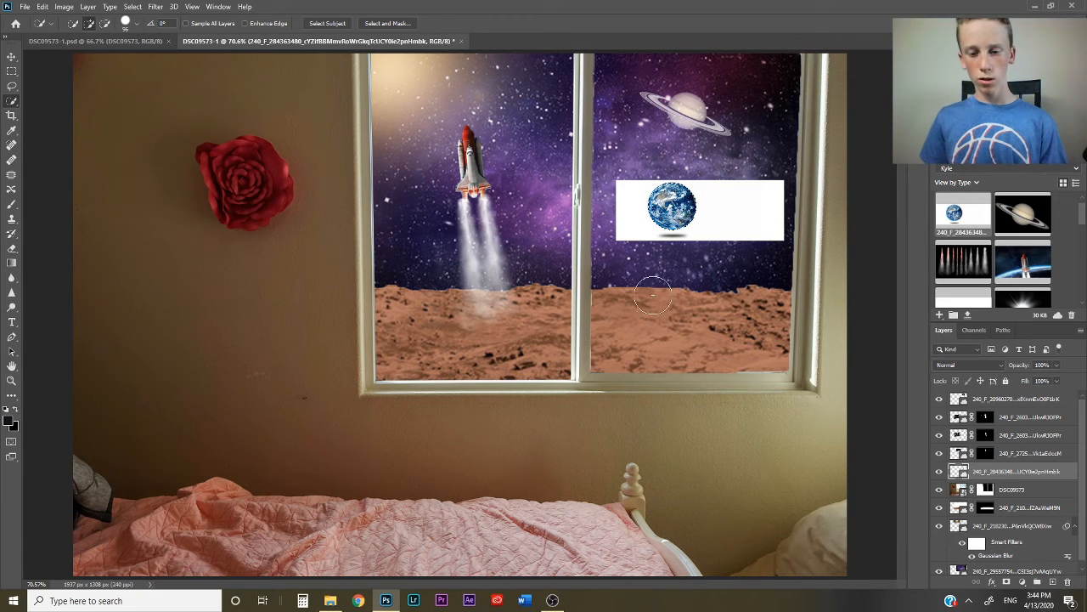
click(1005, 582)
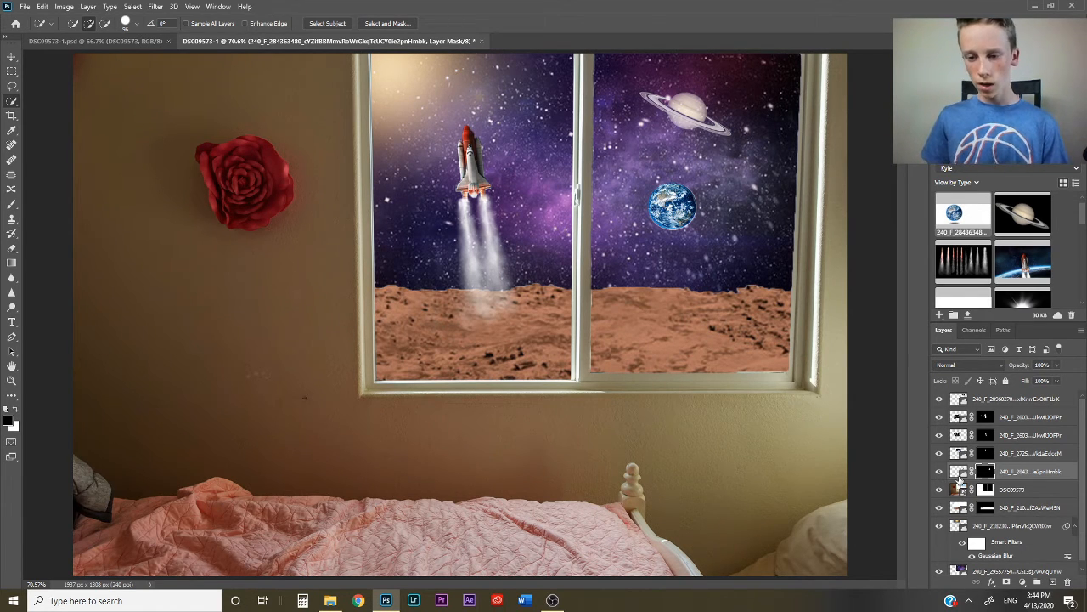
click(11, 205)
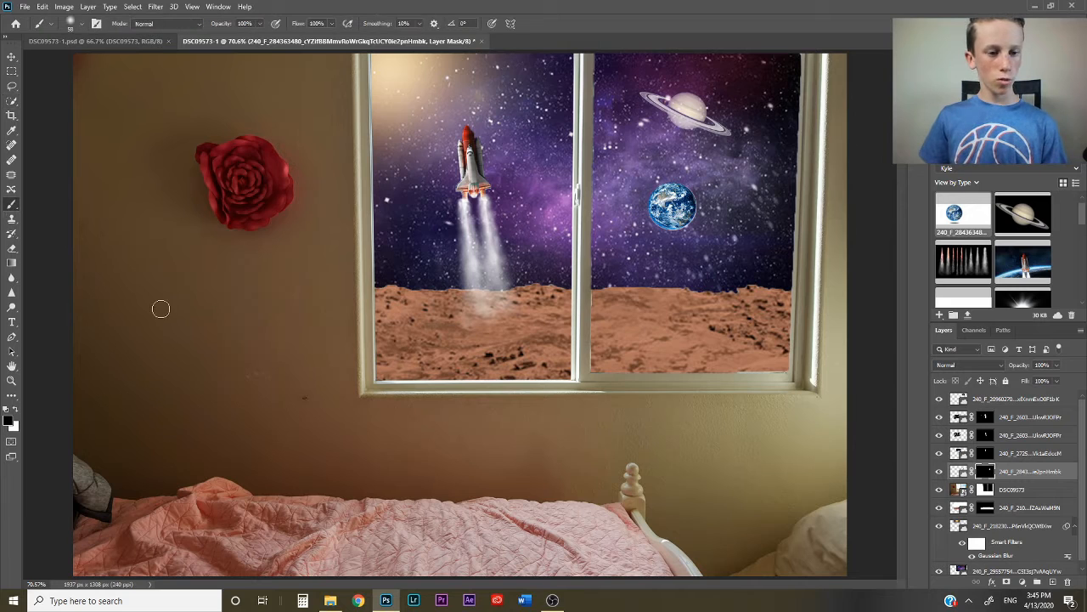
click(11, 380)
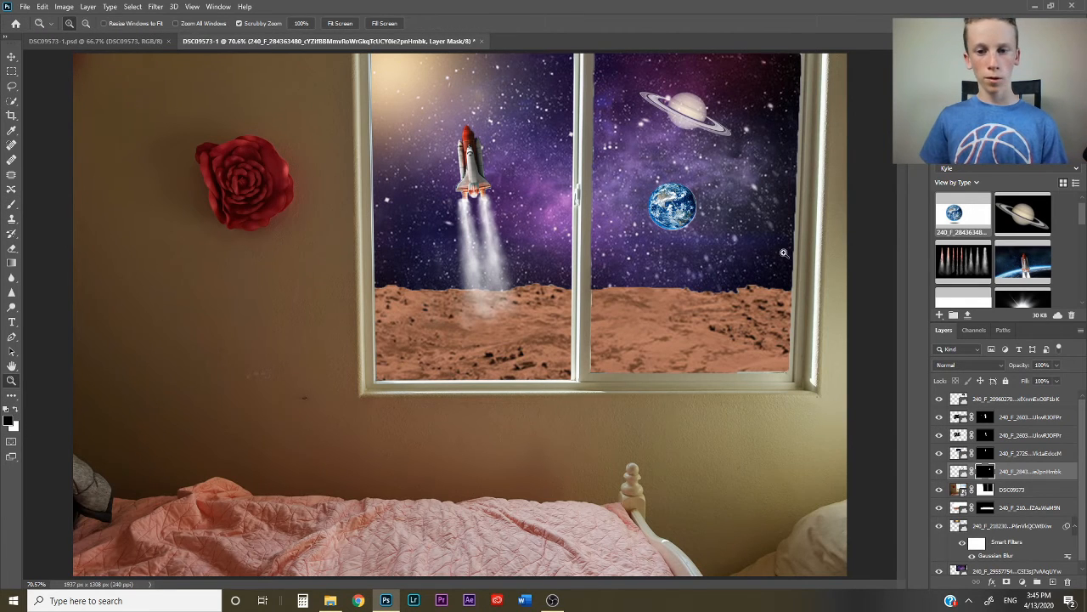
drag(728, 181, 776, 281)
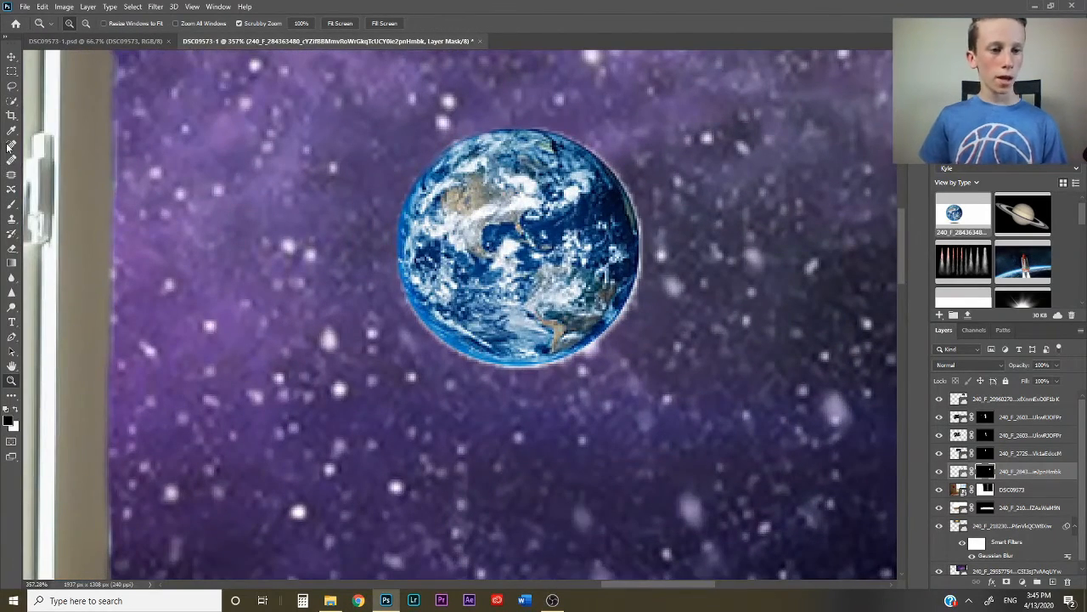
click(11, 205)
drag(594, 170, 626, 370)
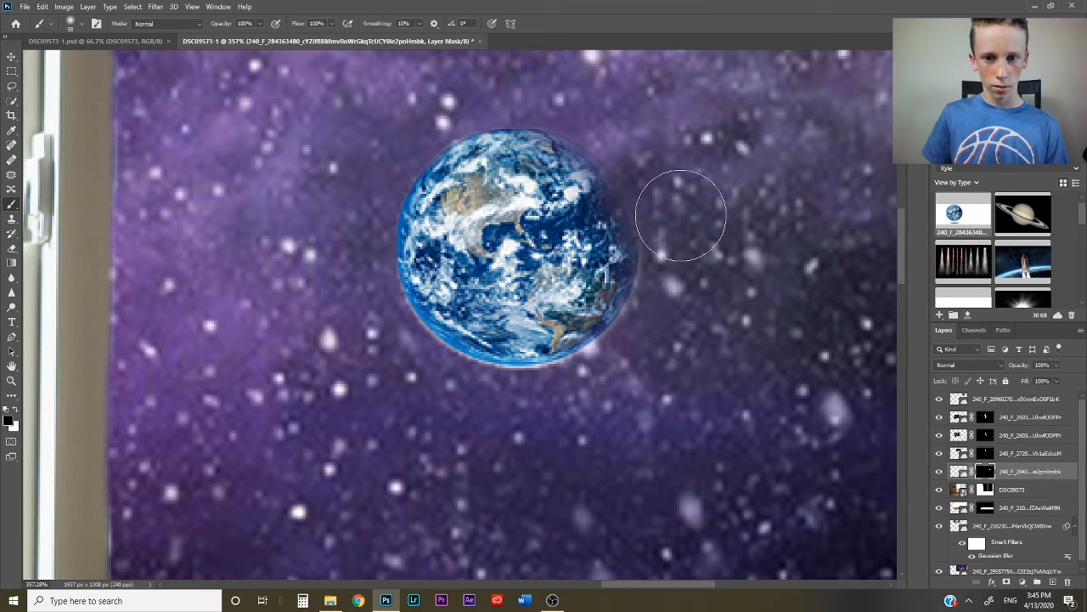
key(z)
key(ctrl+0)
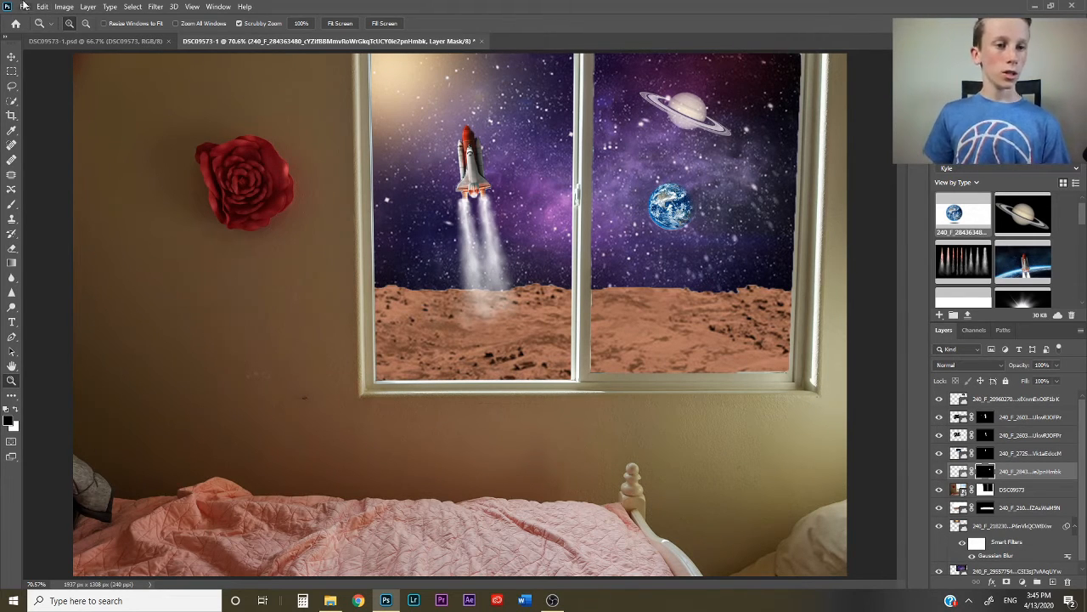
- Embed the photo DSC09570.jpg of the girl on the bed from the Pictures folder
click(24, 6)
click(82, 232)
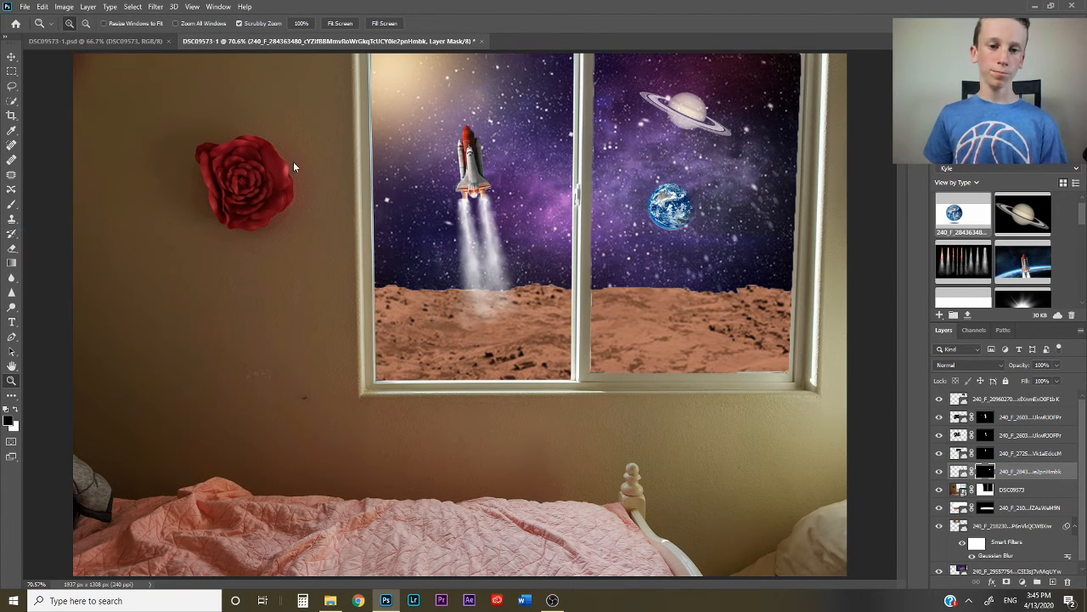
drag(530, 68, 512, 171)
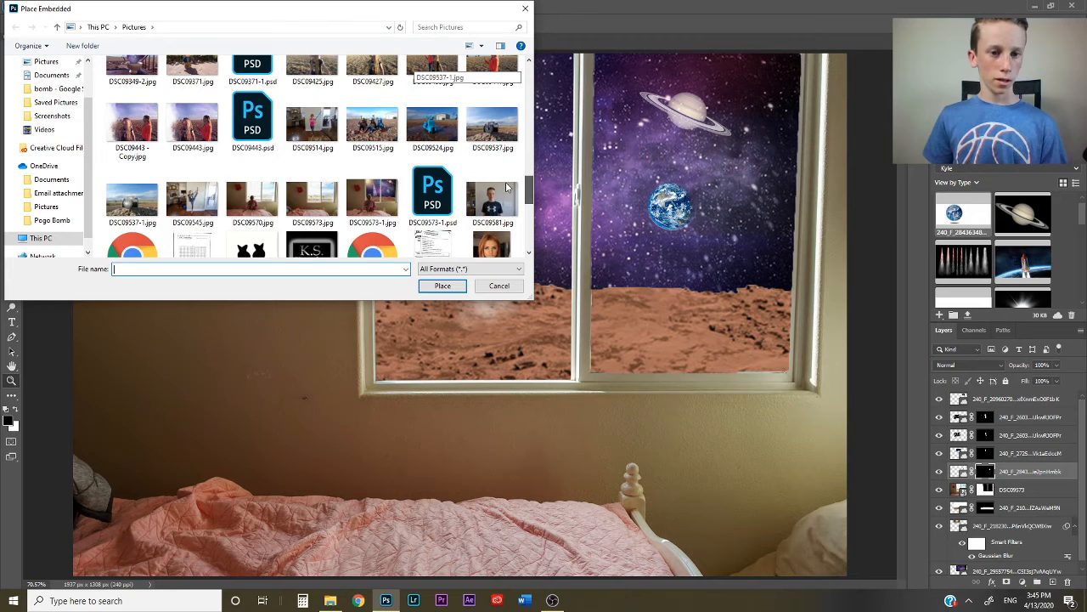
scroll(505, 187, down, 2)
click(242, 107)
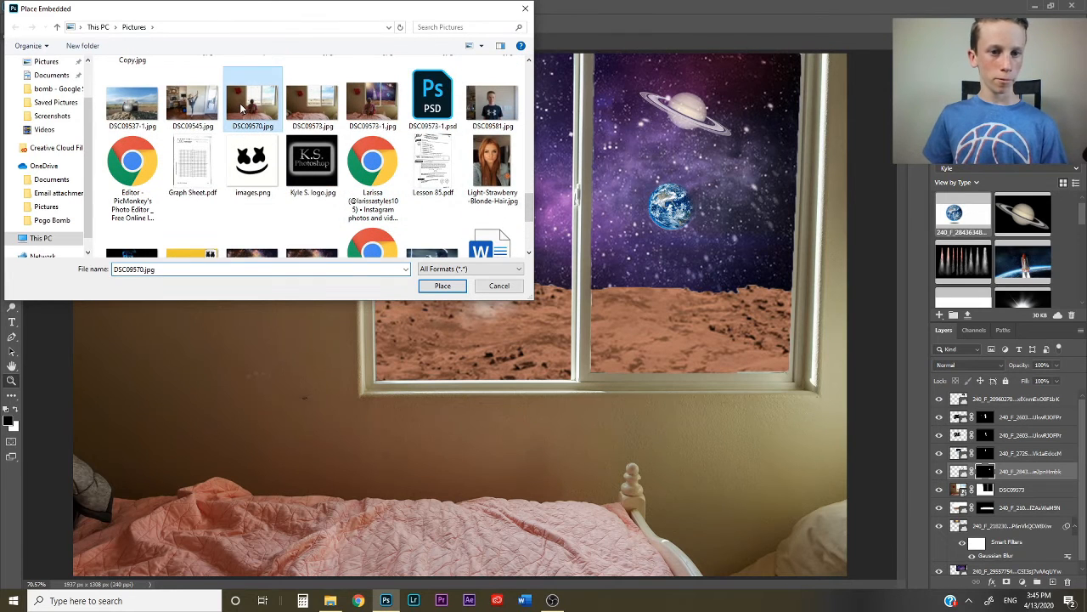
double_click(242, 108)
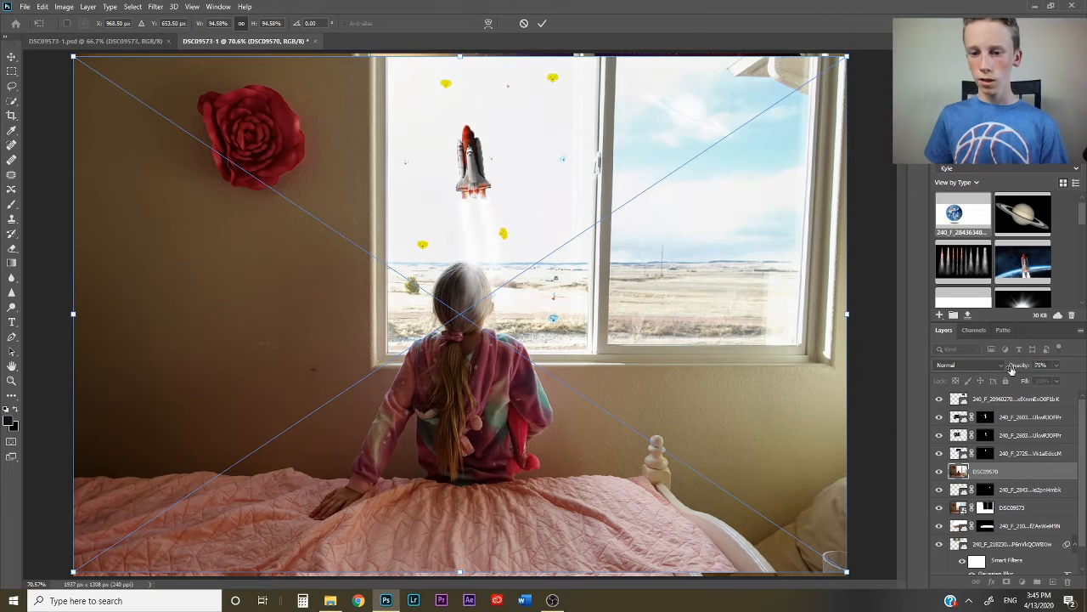
- Lower the girl photo's opacity to 19%, align its window and bed with the background, and raise the opacity to 91%
drag(1025, 371, 980, 381)
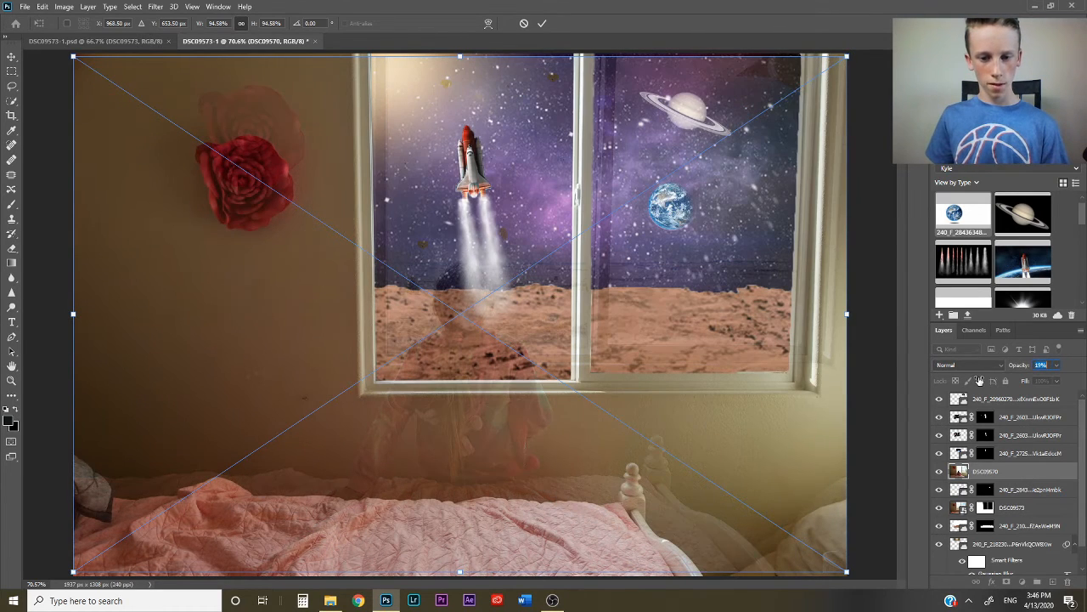
drag(752, 452, 728, 481)
key(Return)
key(z)
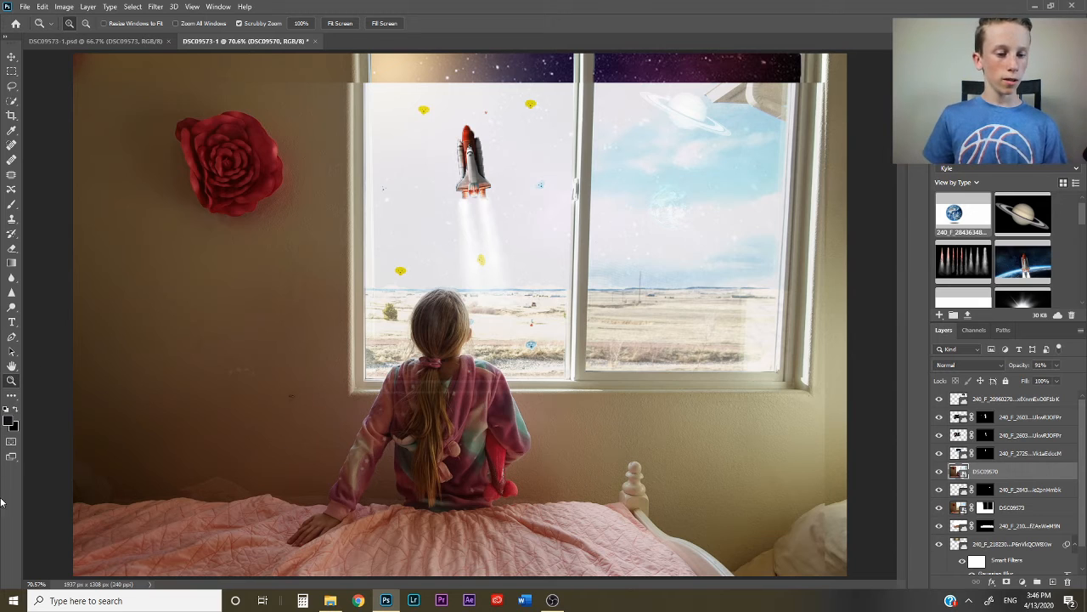
- Isolate the girl with Select Subject and add a layer mask that hides the rest of her photo
click(12, 101)
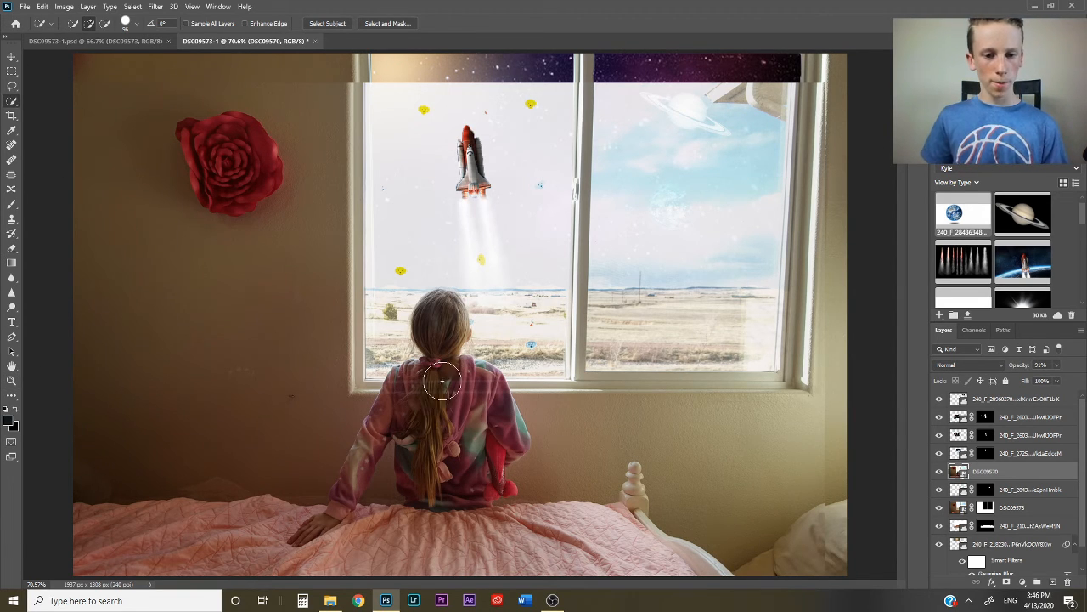
drag(432, 383, 231, 111)
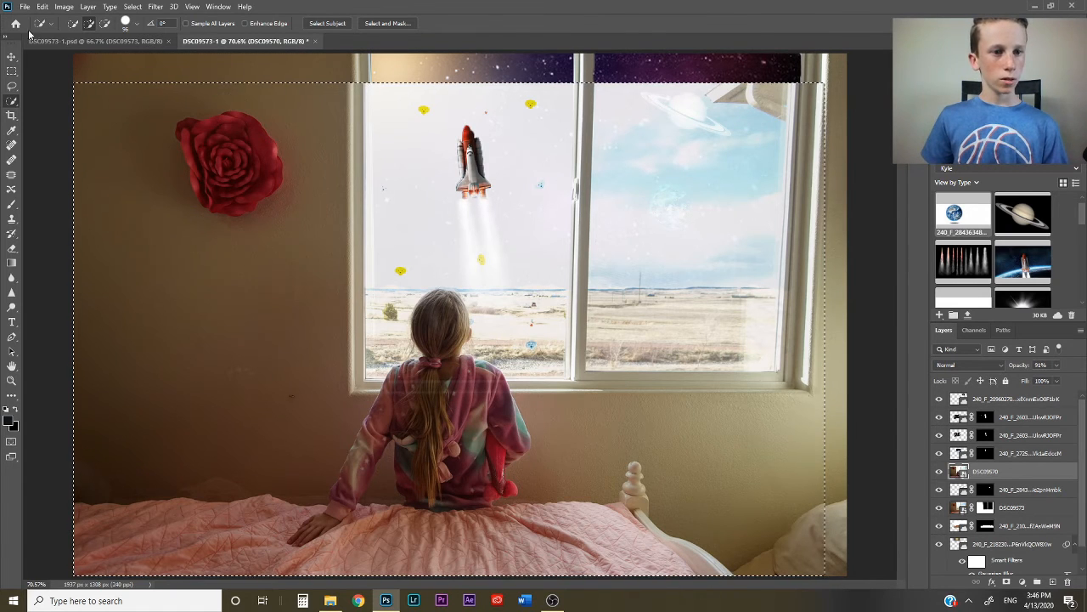
click(327, 23)
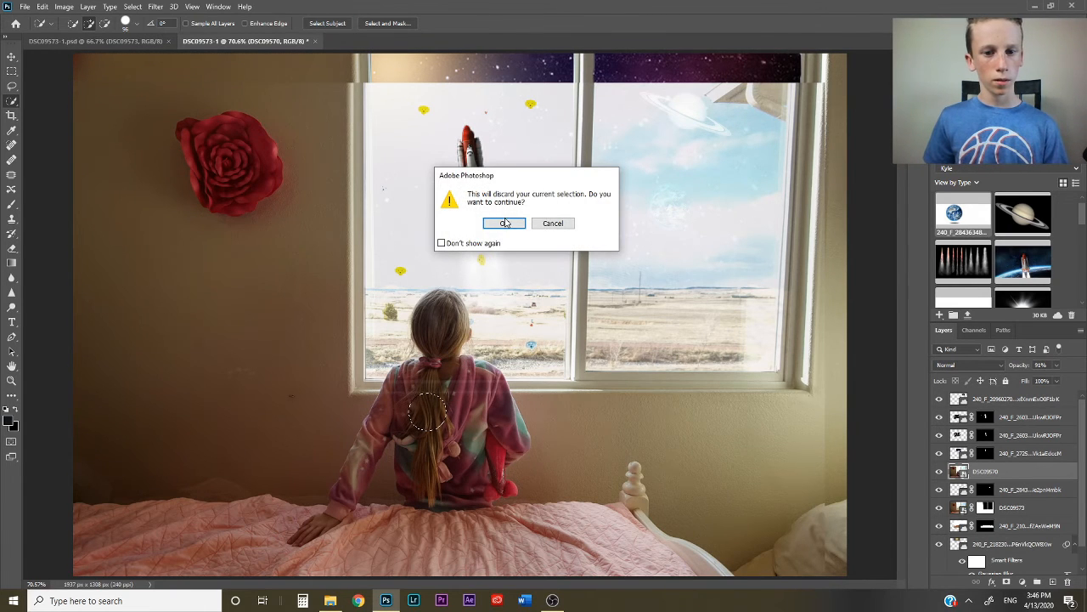
click(504, 224)
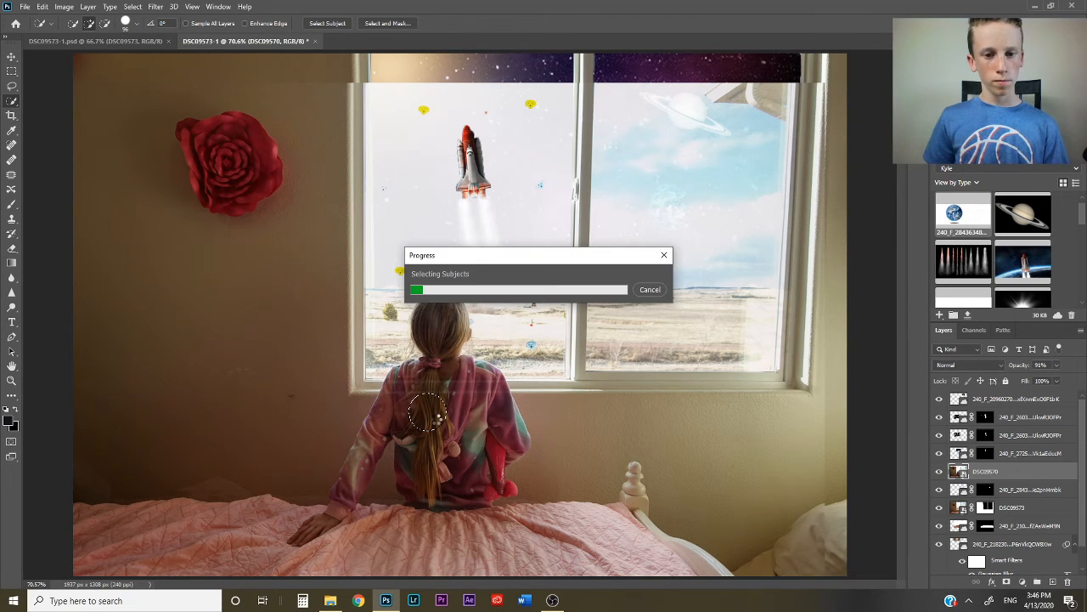
click(1005, 582)
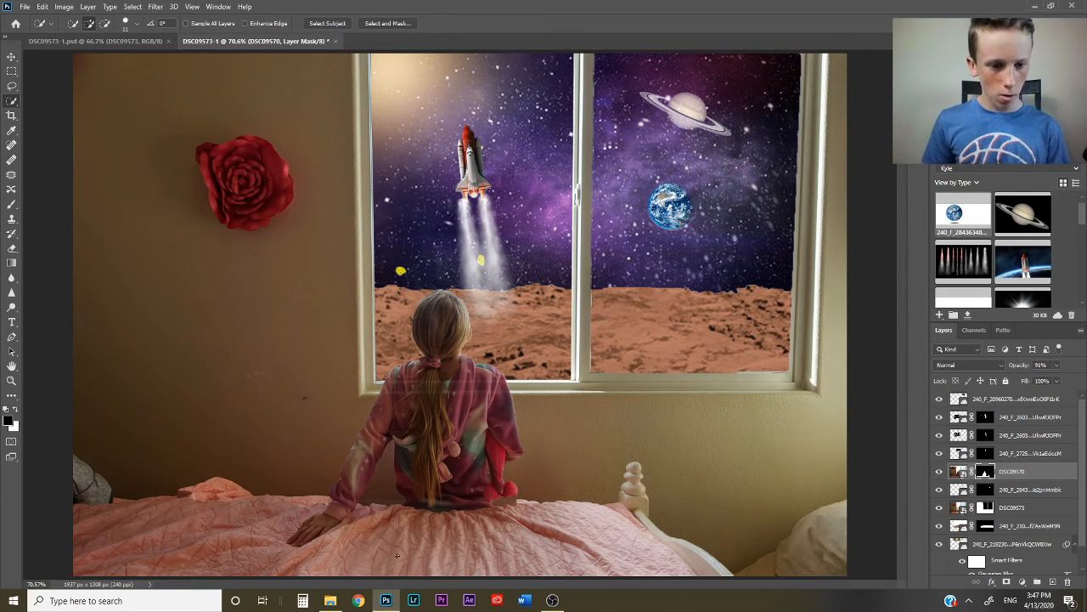
- Move the masked girl slightly down so she sits on the bed, and ready the Brush tool for touching up her layer mask
click(11, 56)
mouse_move(474, 453)
mouse_down()
mouse_move(475, 482)
mouse_move(475, 462)
mouse_up()
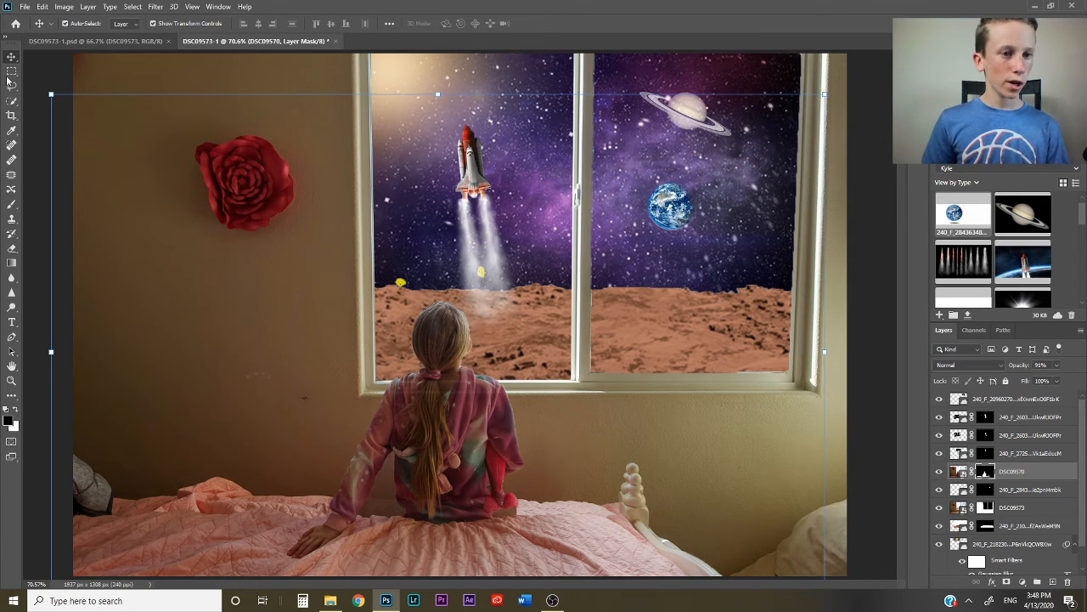
click(11, 204)
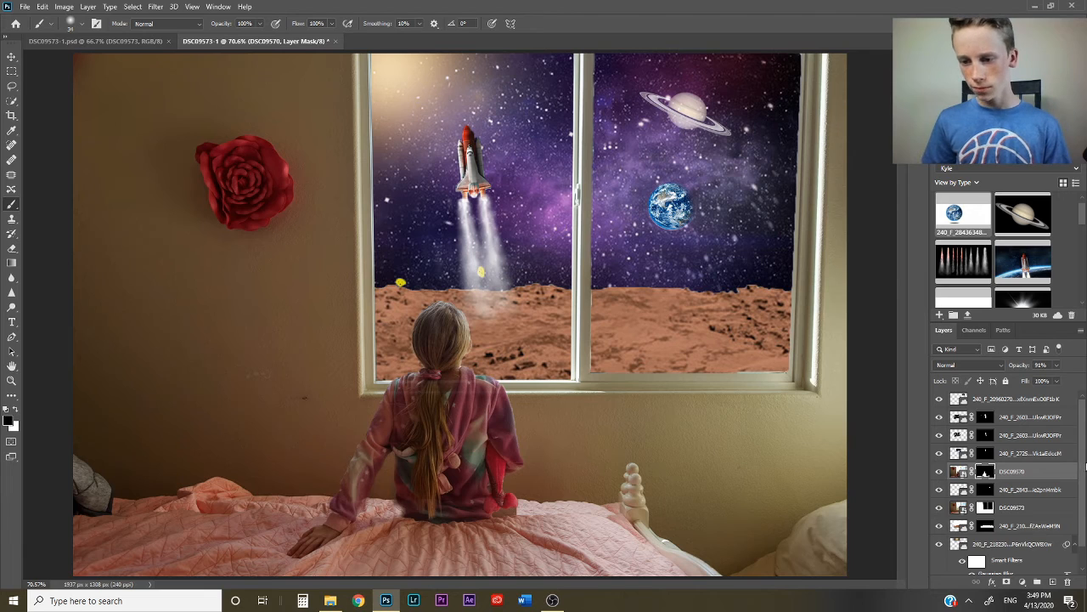
- Rasterize the DSC09573 bedroom photo layer and remove the wall marks and the grey pillow on the bed with the Spot Healing Brush
scroll(1085, 465, down, 1)
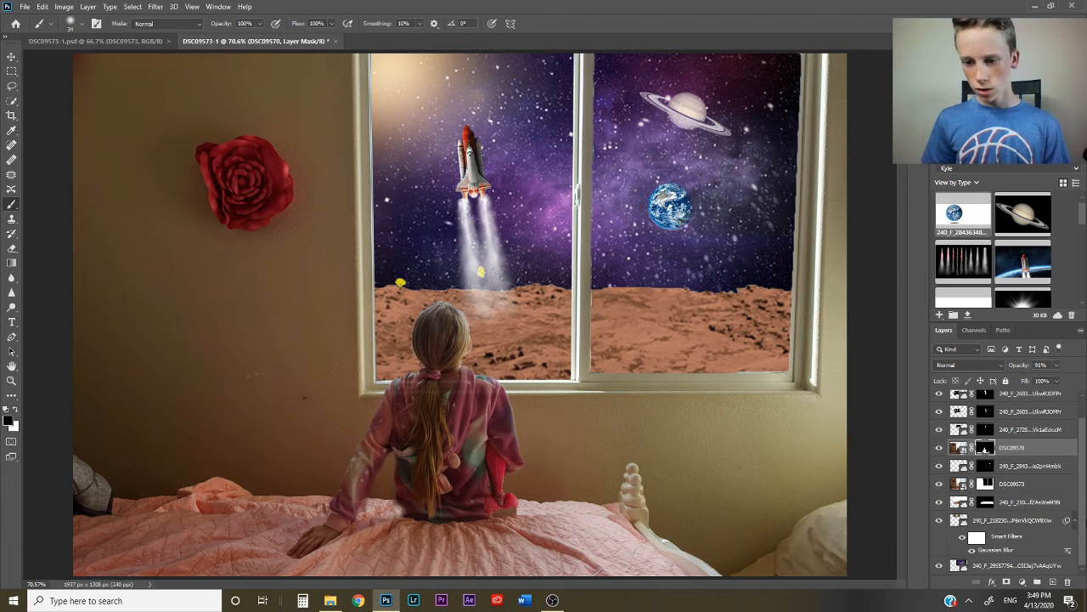
click(1013, 484)
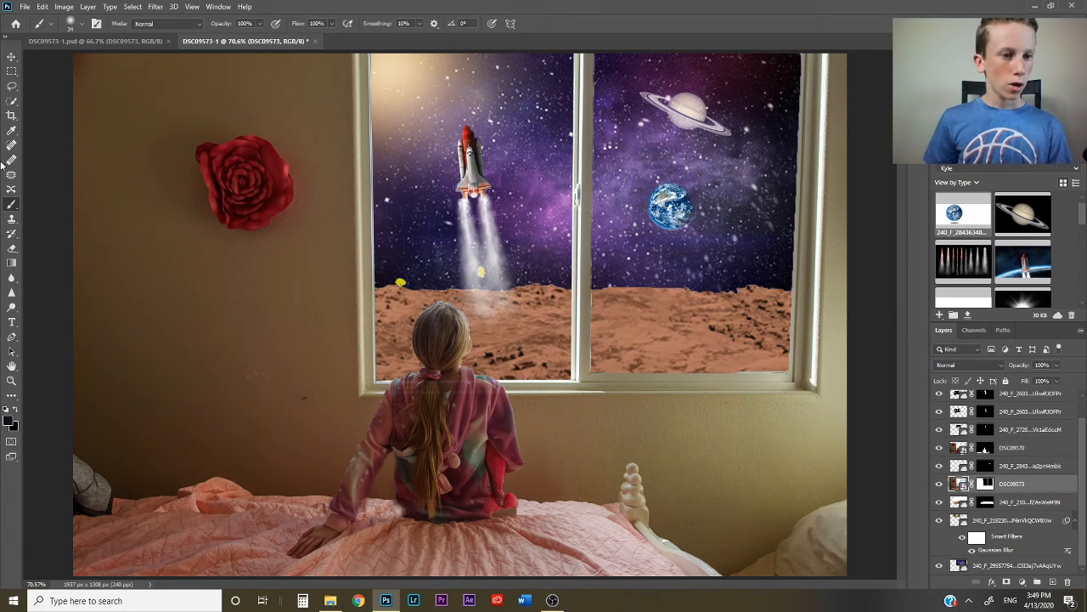
click(11, 132)
click(11, 145)
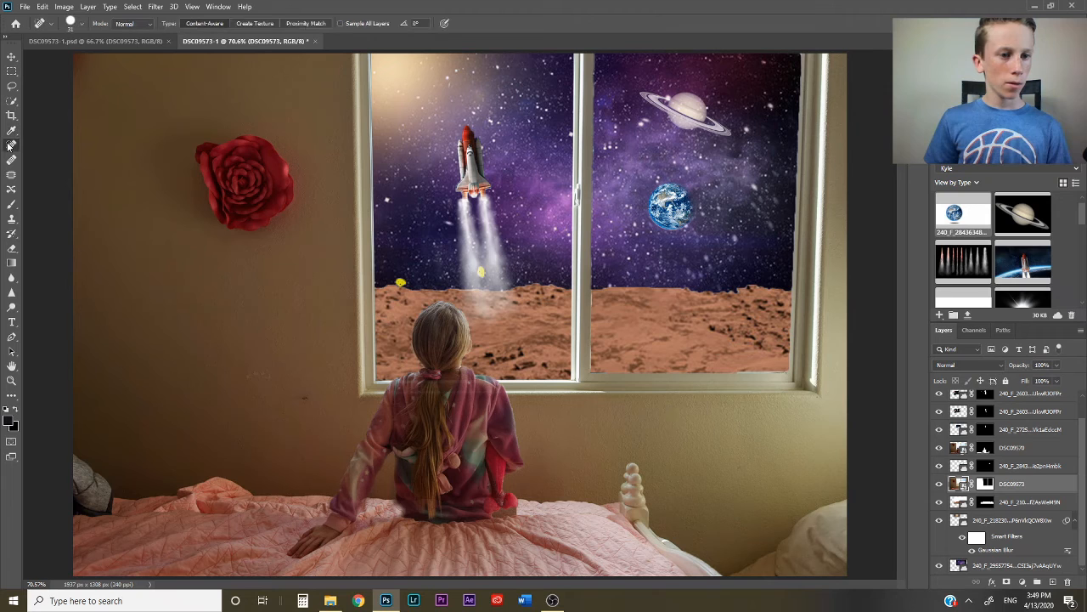
click(304, 379)
click(528, 230)
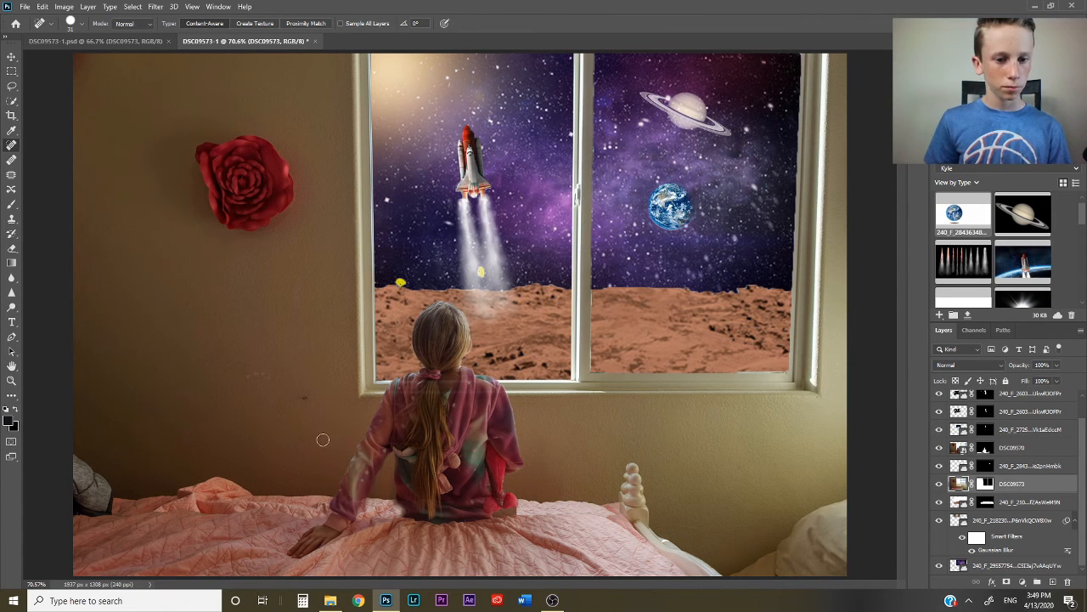
mouse_move(304, 397)
mouse_down()
mouse_move(309, 405)
mouse_move(260, 375)
mouse_move(253, 397)
mouse_up()
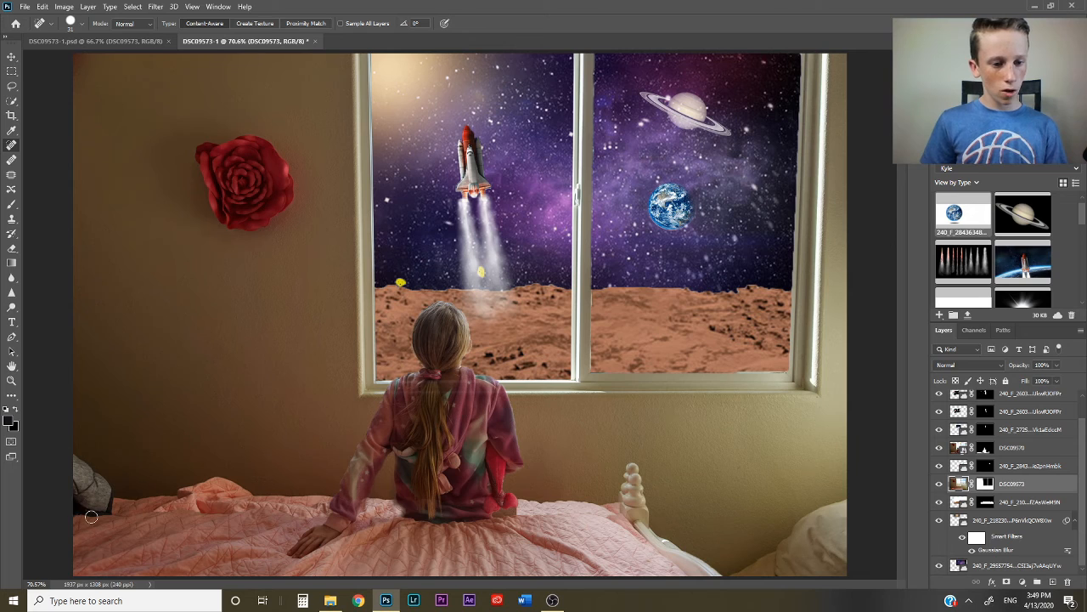
mouse_move(101, 513)
mouse_down()
mouse_move(107, 473)
mouse_move(90, 511)
mouse_move(101, 506)
mouse_move(104, 518)
mouse_move(66, 507)
mouse_up()
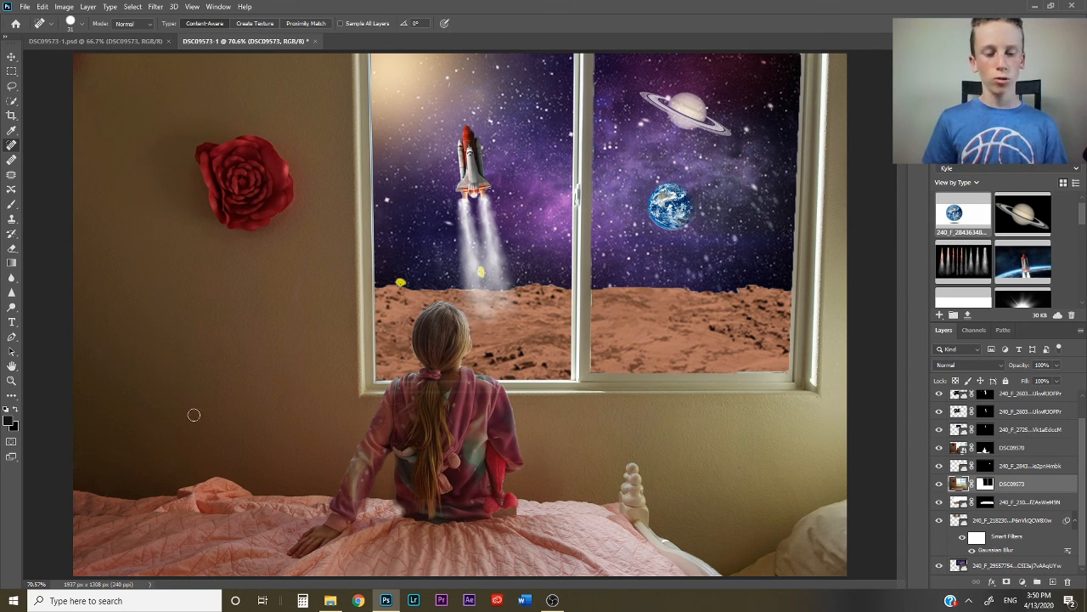
- Select the girl's layer DSC09570 and start a free transform on it
click(11, 56)
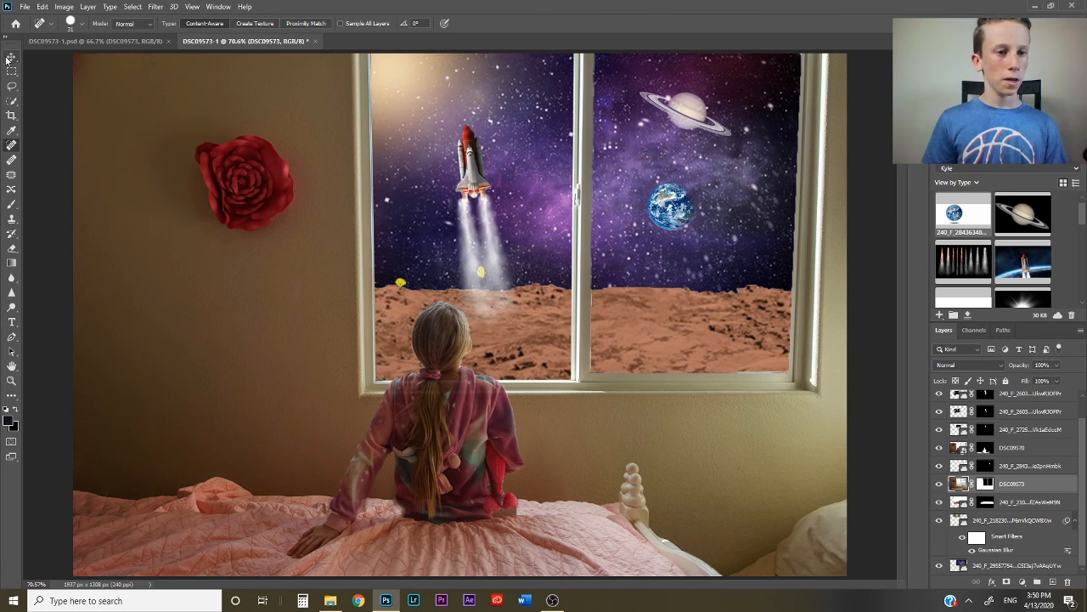
click(577, 536)
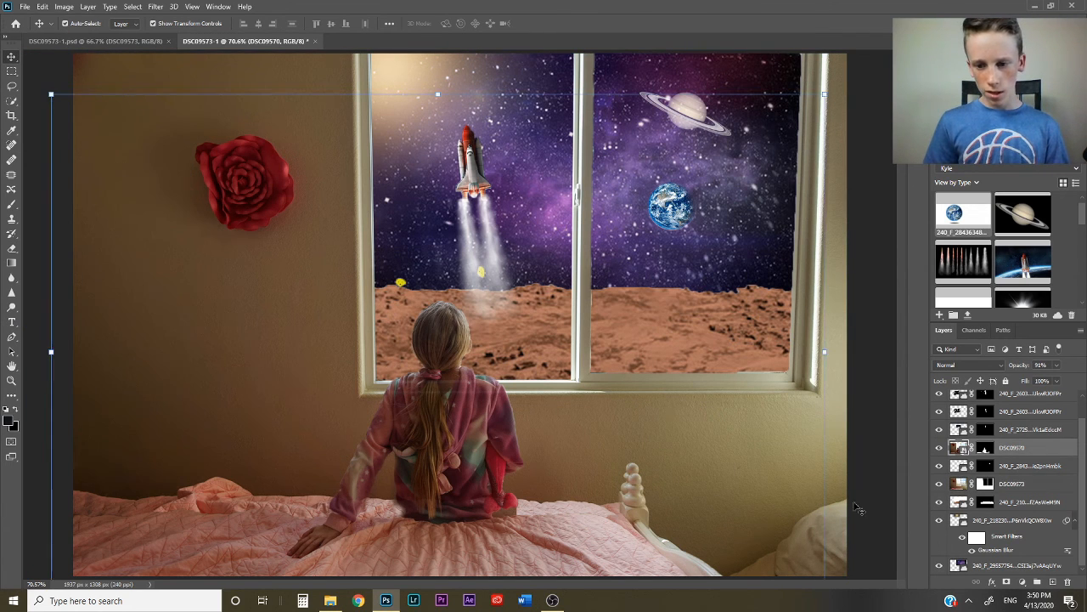
key(ctrl+t)
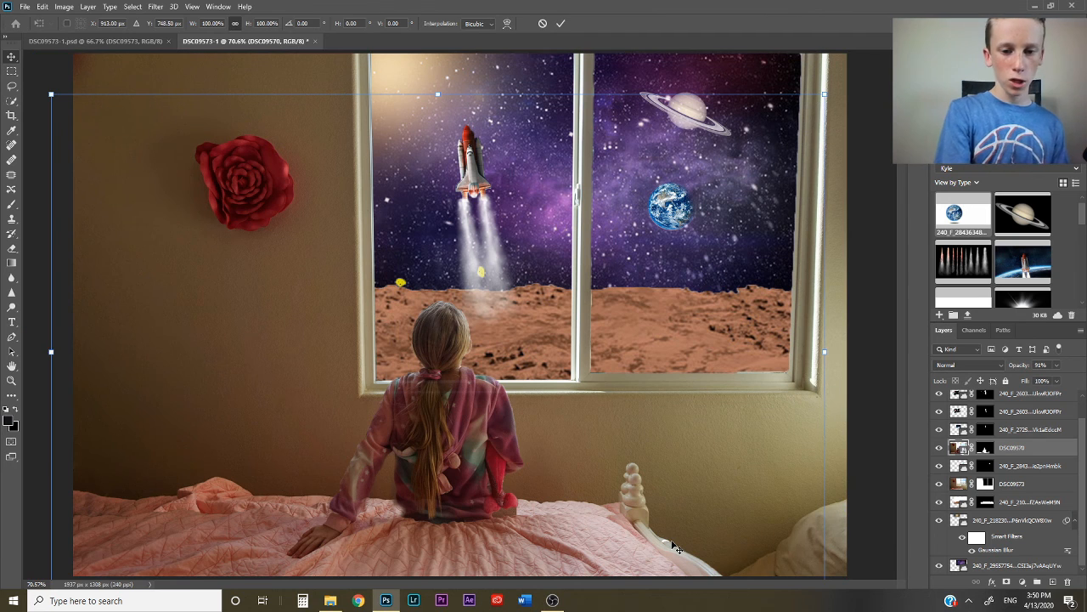